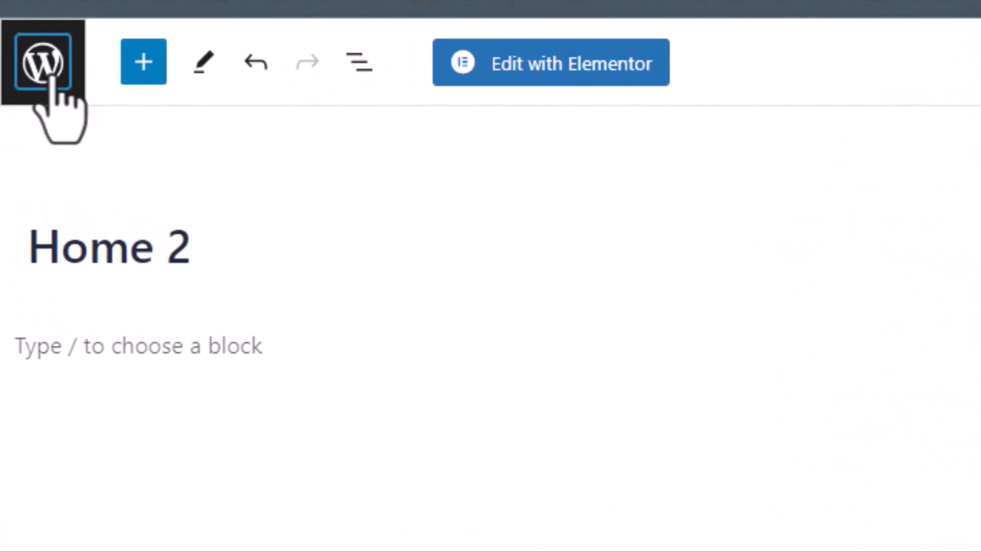
- Leave the Home 2 page editor and return to the local site's list of pages
click(51, 77)
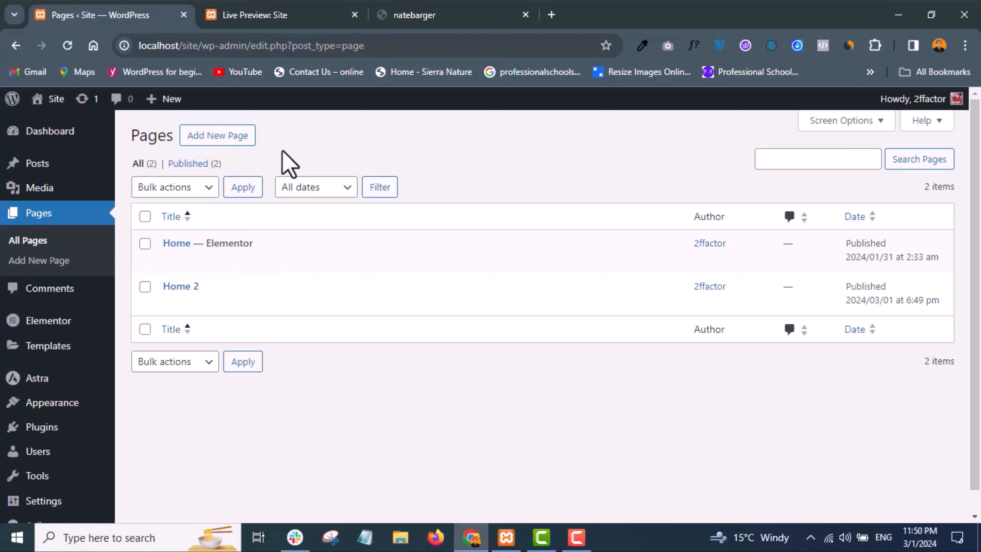
- Switch to the finished staging site and examine its home page from the hero to the social media section
click(417, 17)
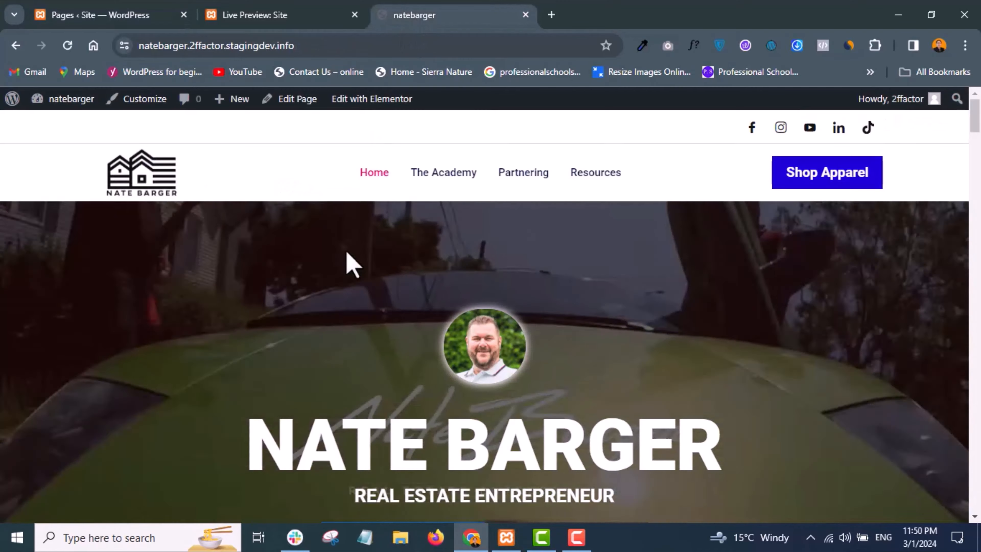
scroll(346, 263, down, 2)
scroll(350, 264, up, 2)
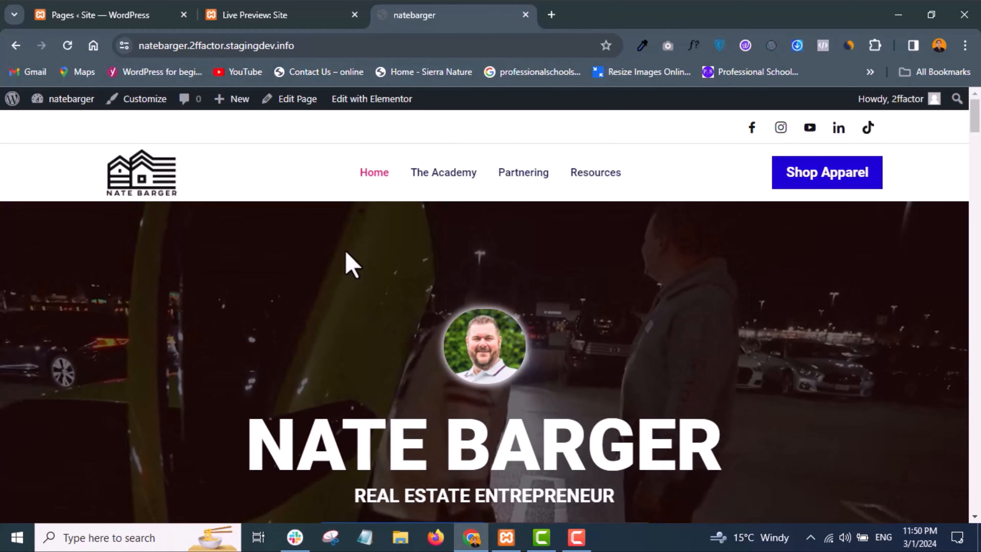
scroll(448, 273, down, 2)
scroll(450, 274, down, 5)
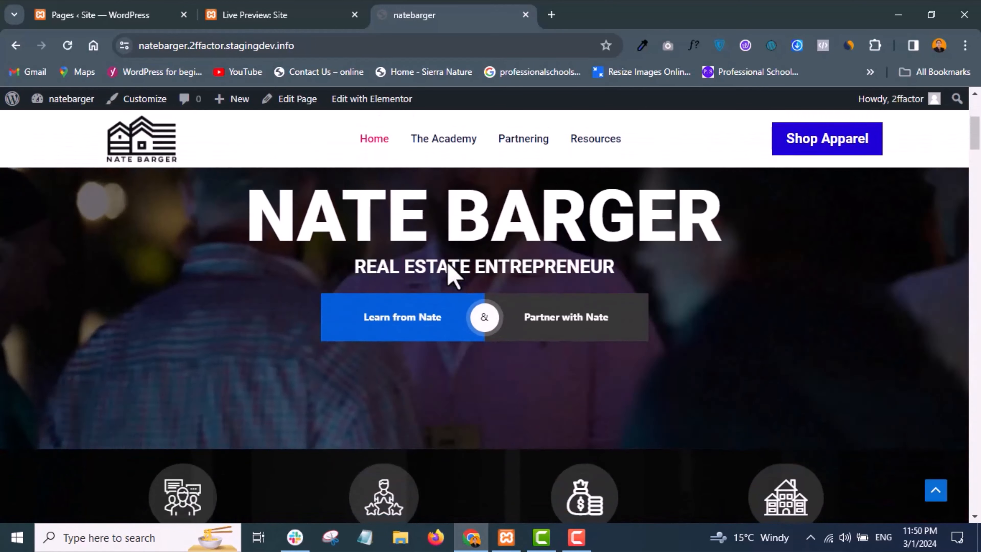
scroll(450, 277, up, 8)
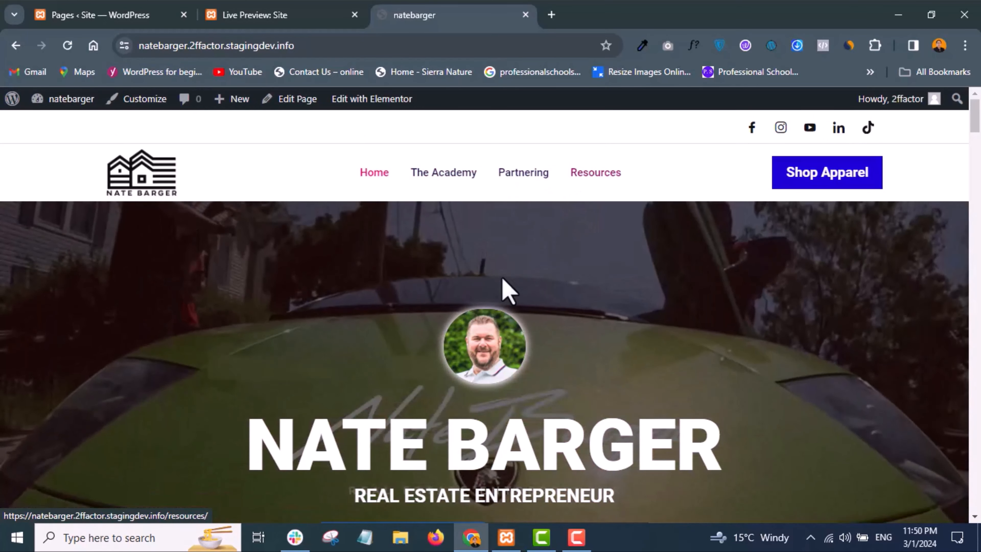
scroll(503, 289, down, 12)
scroll(471, 350, down, 12)
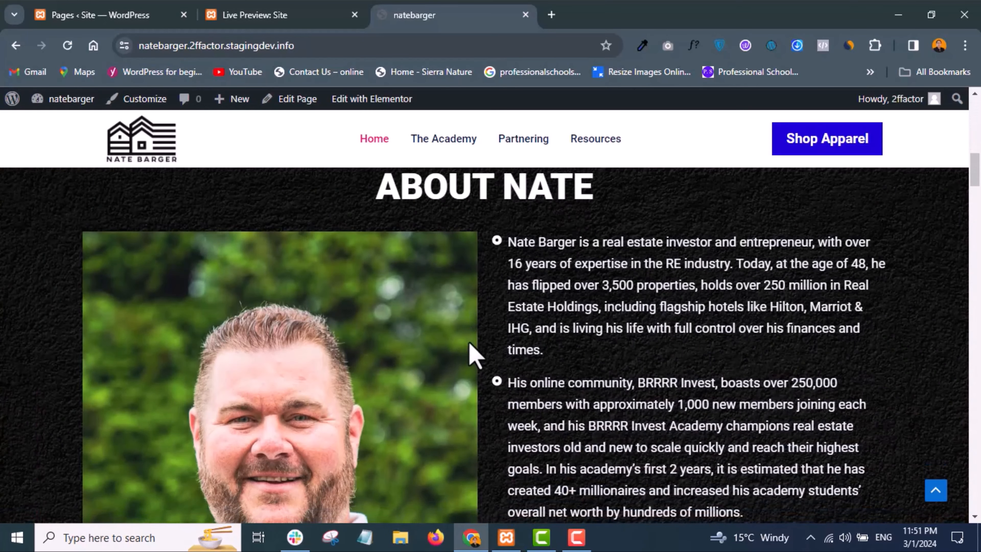
scroll(471, 350, down, 12)
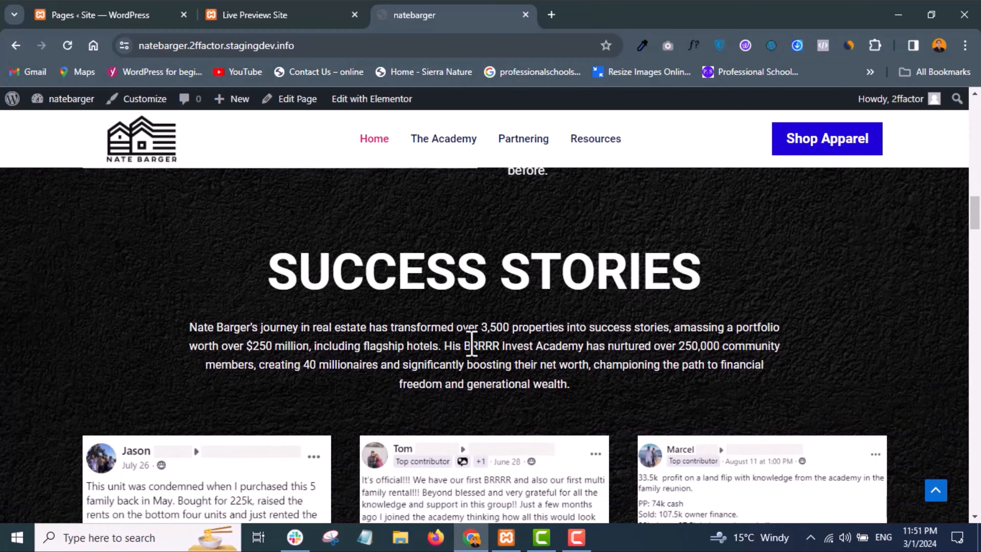
scroll(471, 350, down, 12)
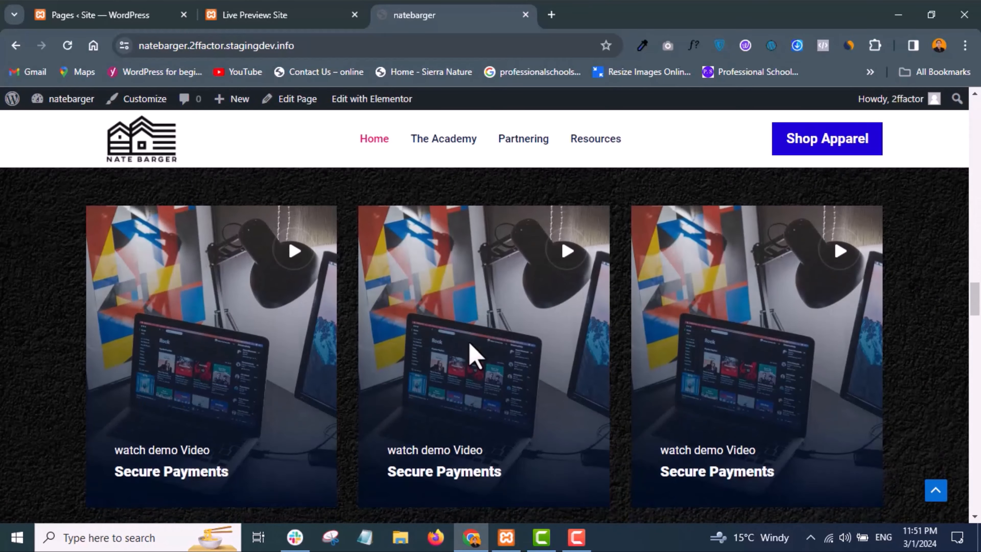
scroll(475, 355, down, 12)
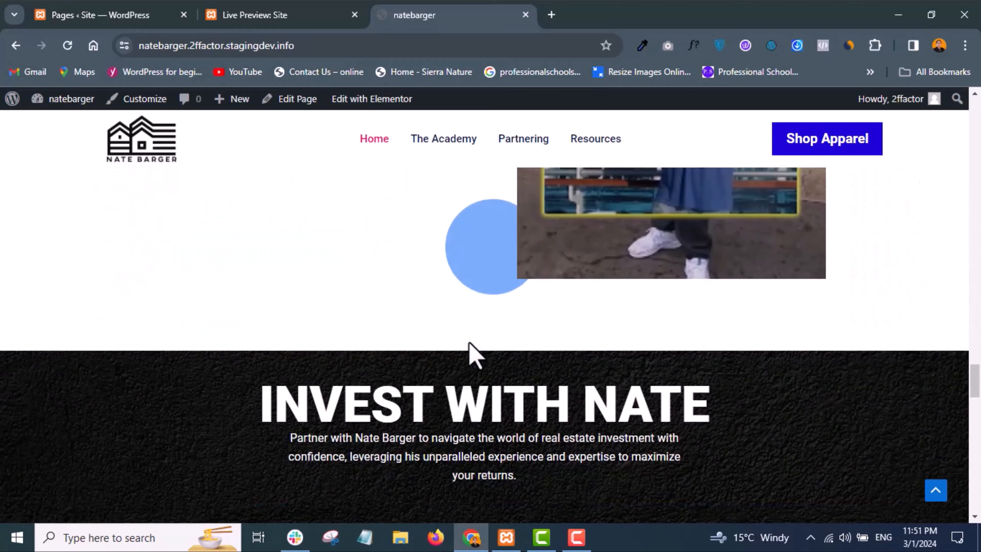
scroll(471, 344, down, 12)
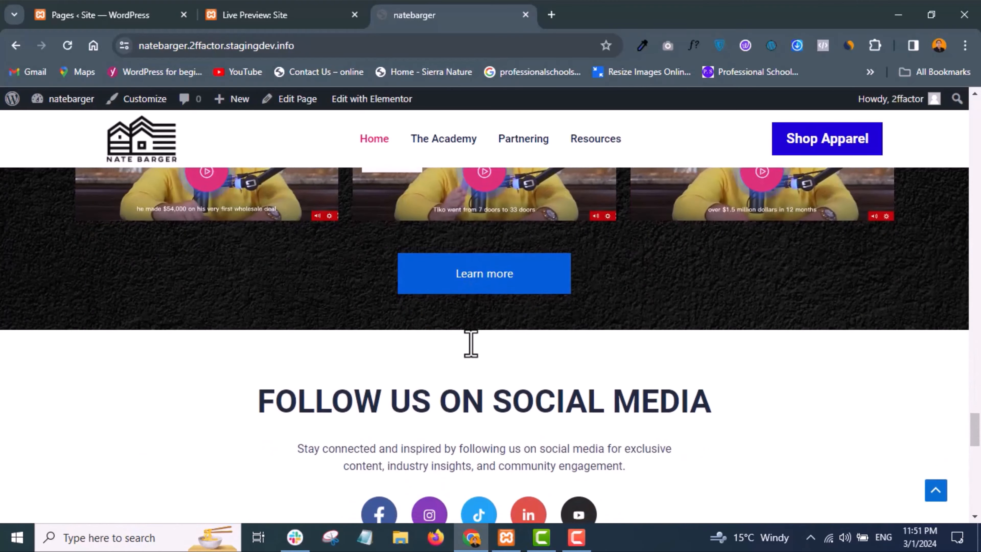
scroll(585, 350, up, 10)
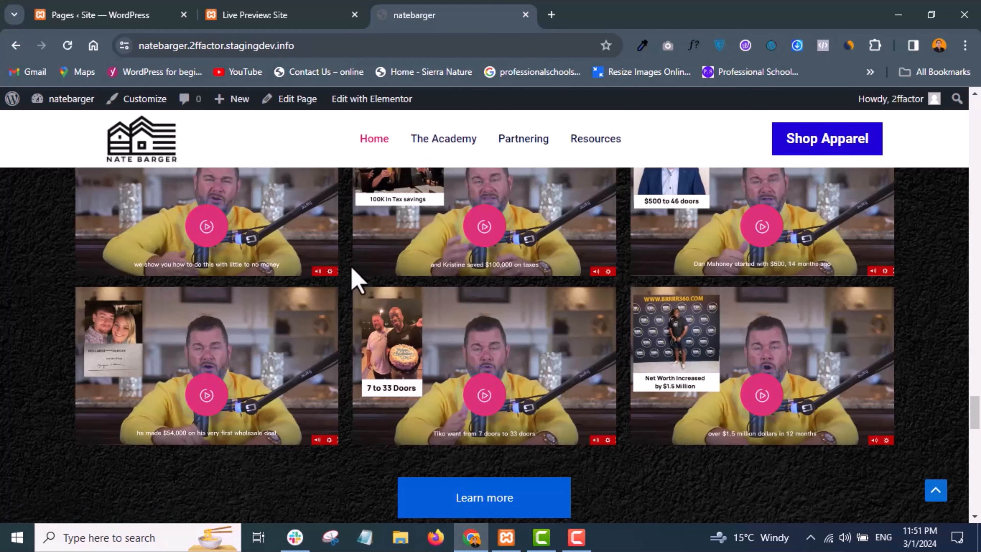
scroll(363, 278, down, 5)
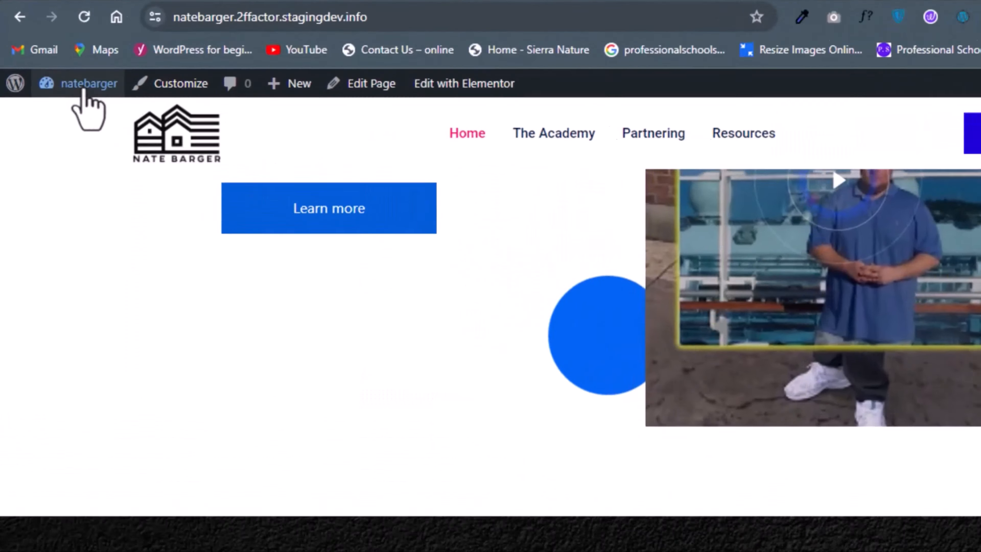
- Open the staging site's admin dashboard and review its list of all pages
mouse_move(87, 95)
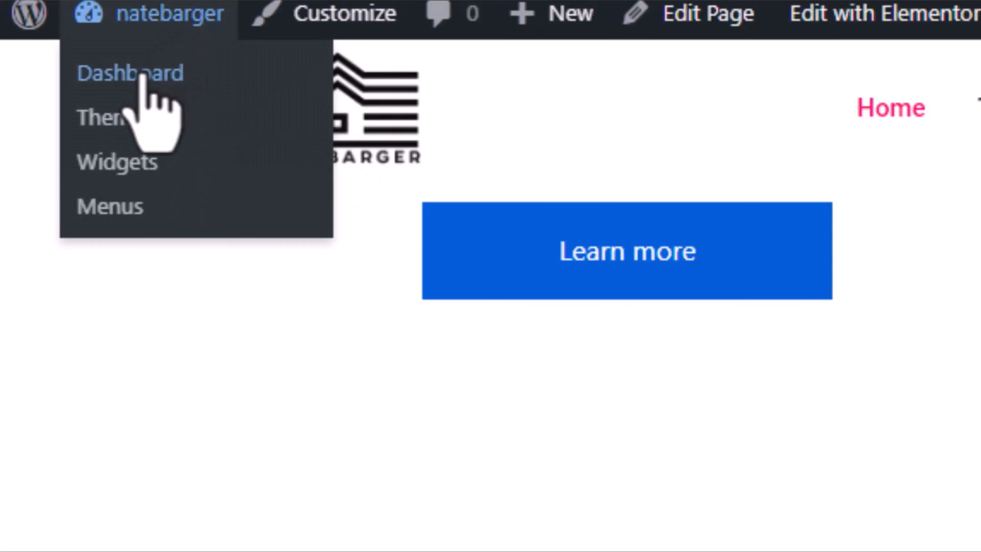
click(142, 74)
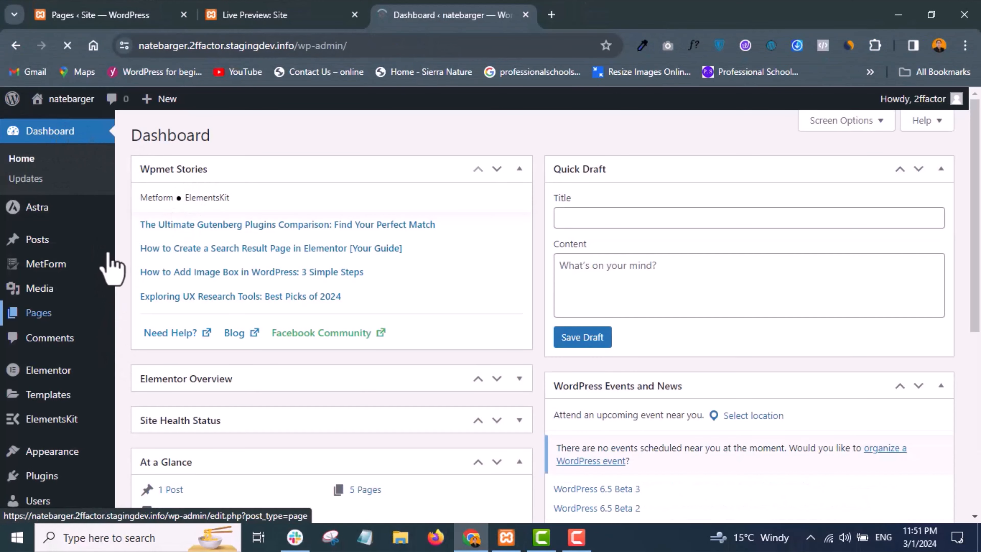
click(74, 17)
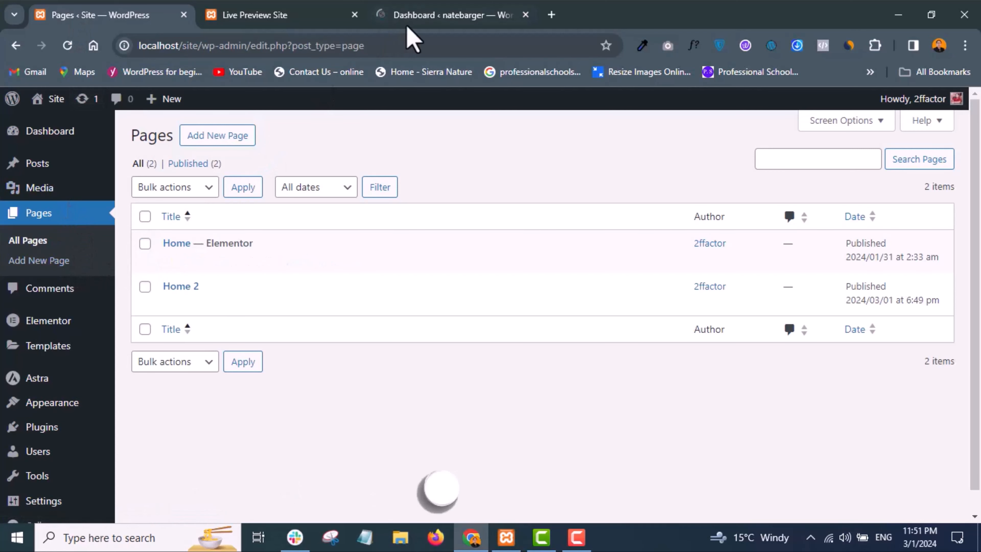
click(412, 17)
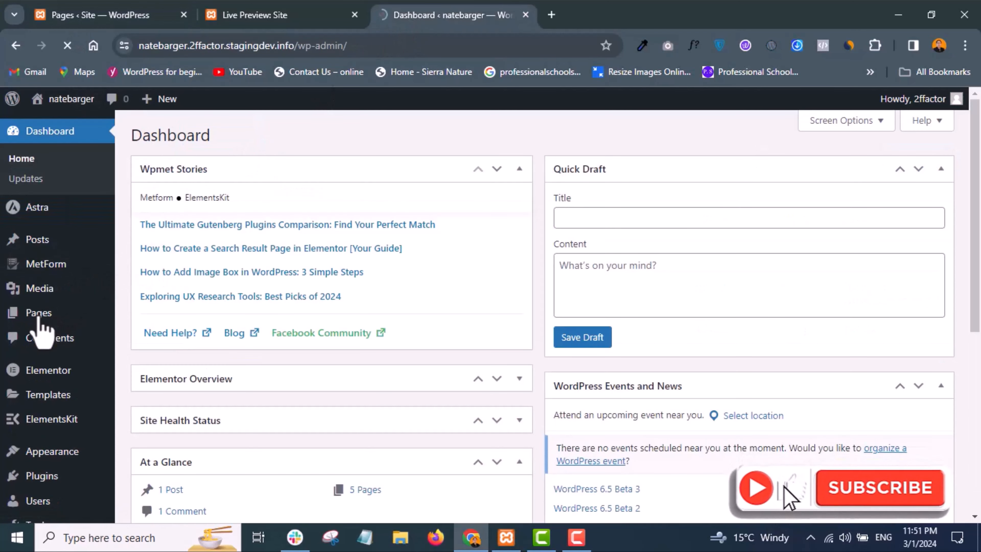
mouse_move(38, 325)
click(134, 315)
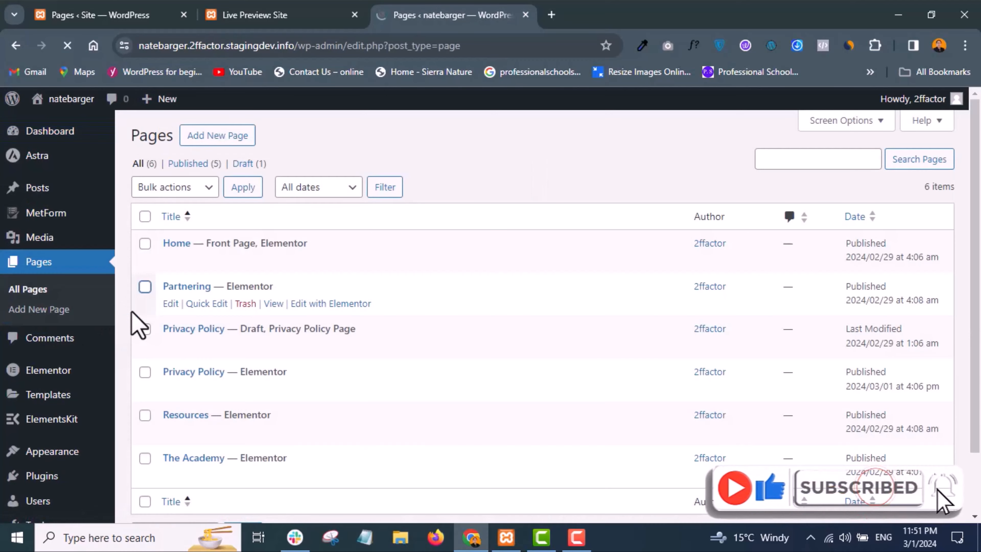
scroll(149, 340, down, 3)
scroll(189, 270, up, 2)
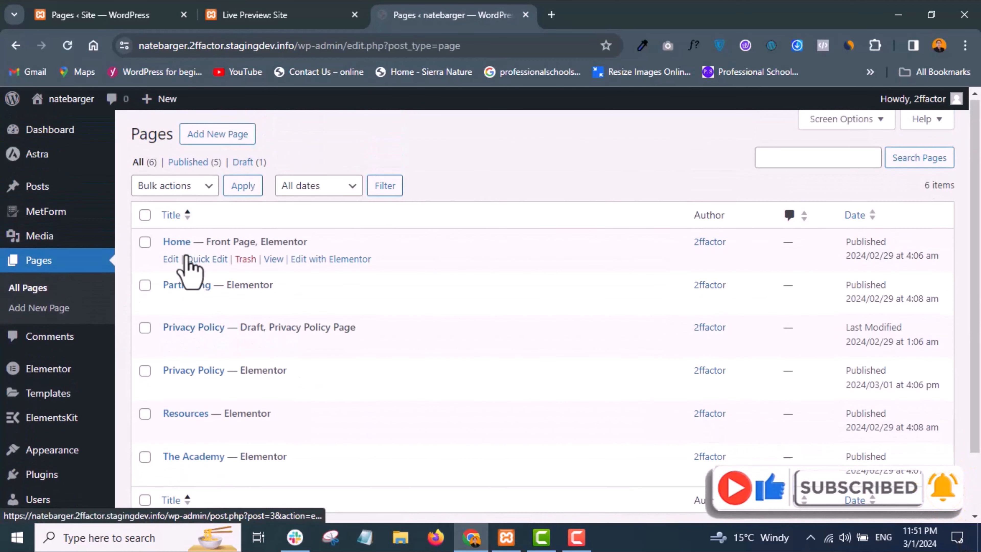
scroll(189, 271, down, 1)
scroll(189, 273, up, 1)
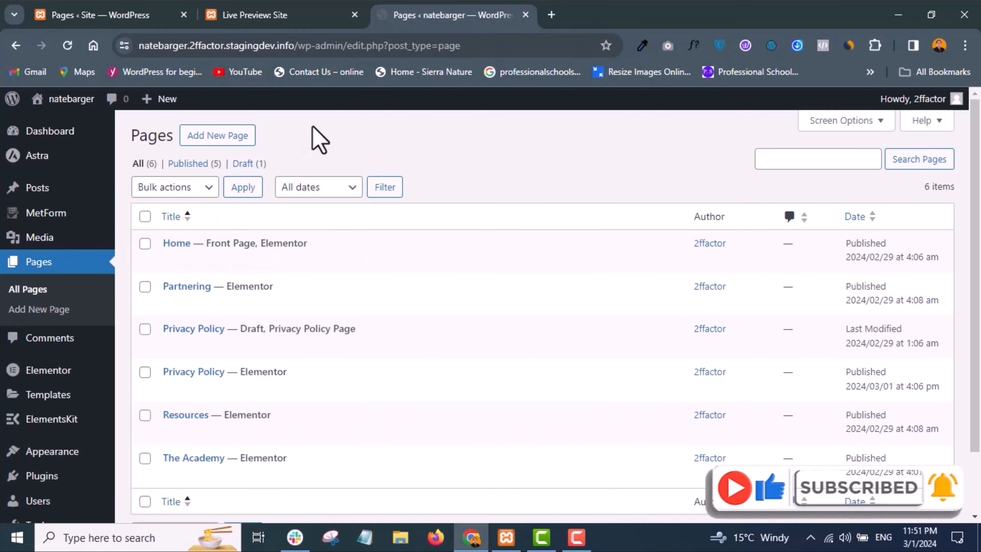
- Visit the staging site's front end and examine the home page's hero, about, success stories, courses and investment sections
mouse_move(28, 99)
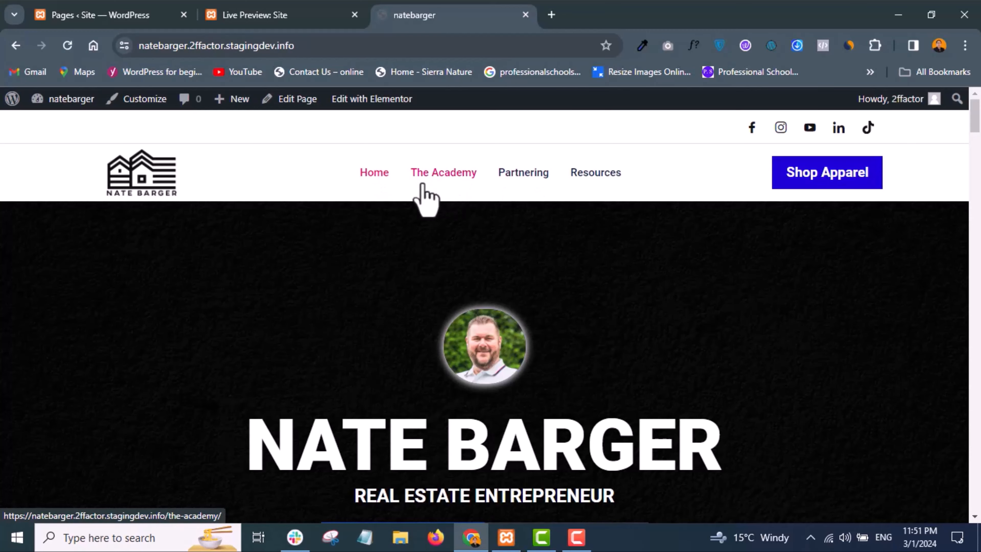
scroll(394, 300, down, 4)
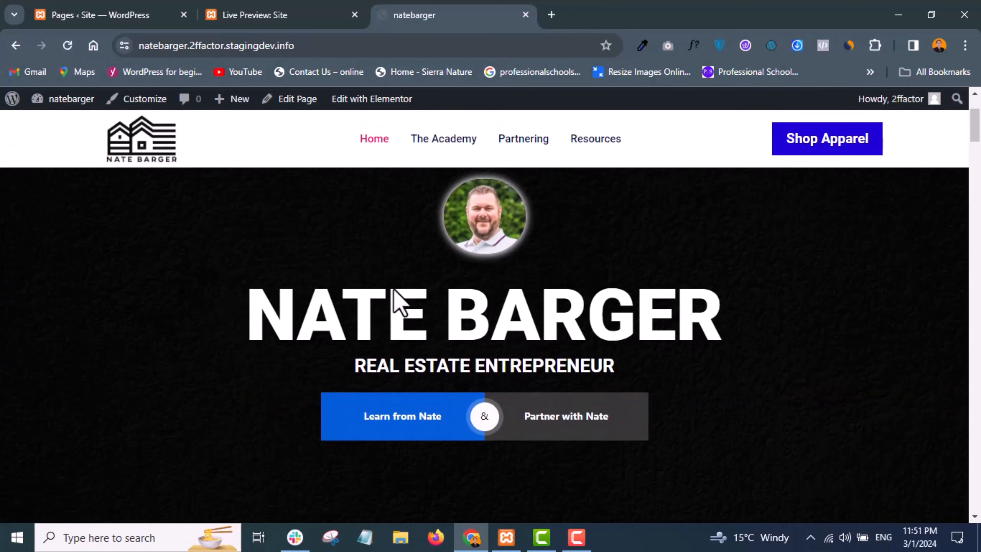
scroll(397, 302, up, 2)
scroll(404, 342, down, 5)
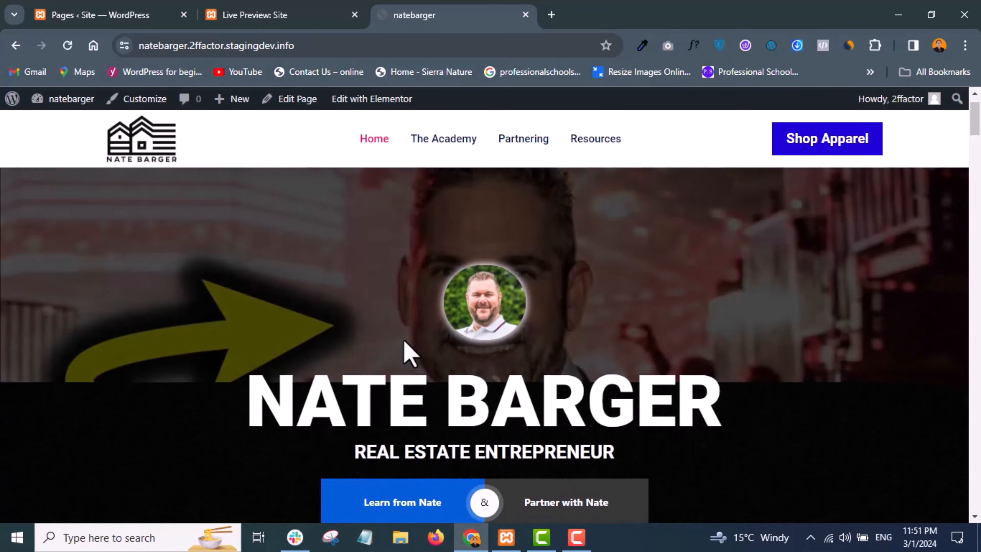
scroll(404, 342, up, 1)
scroll(405, 343, up, 5)
scroll(405, 345, down, 10)
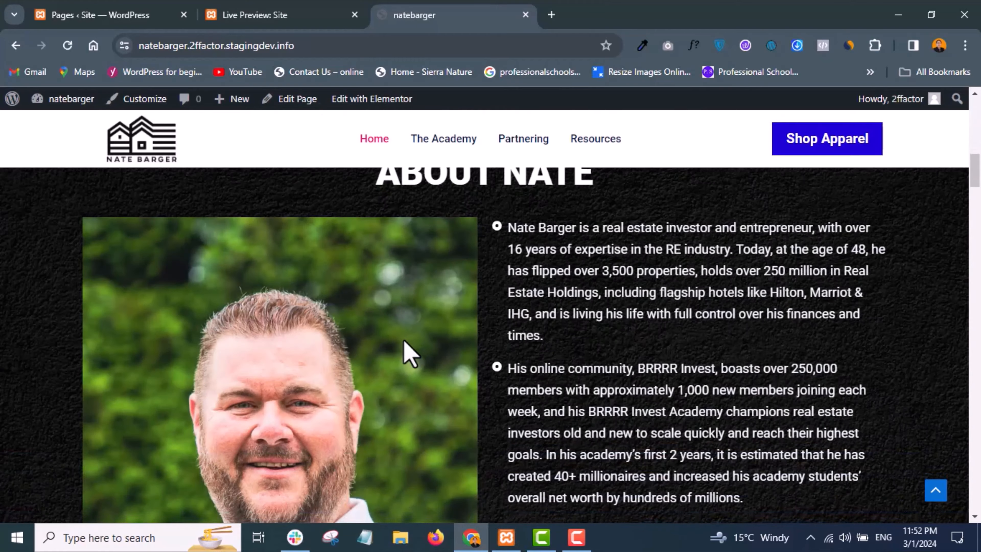
scroll(406, 353, down, 12)
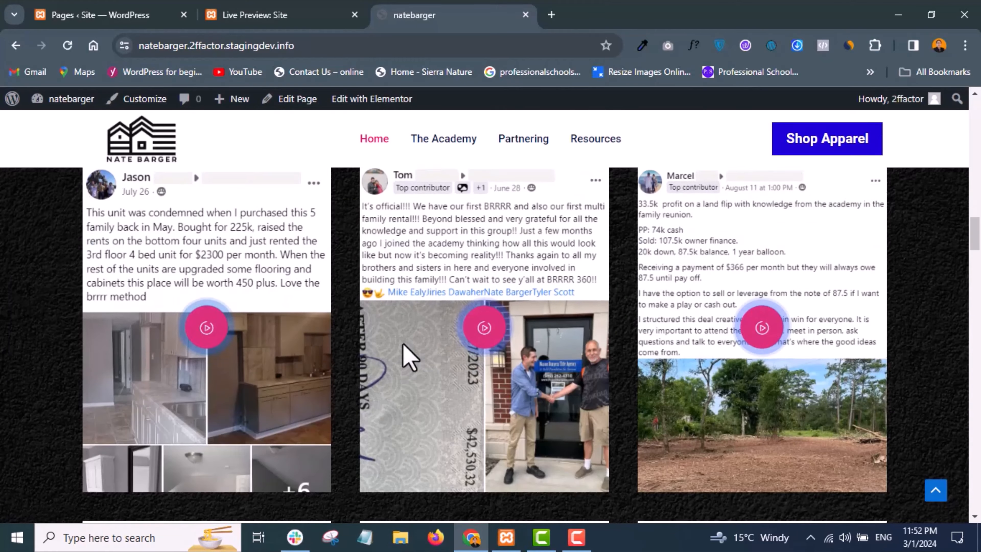
scroll(406, 354, down, 3)
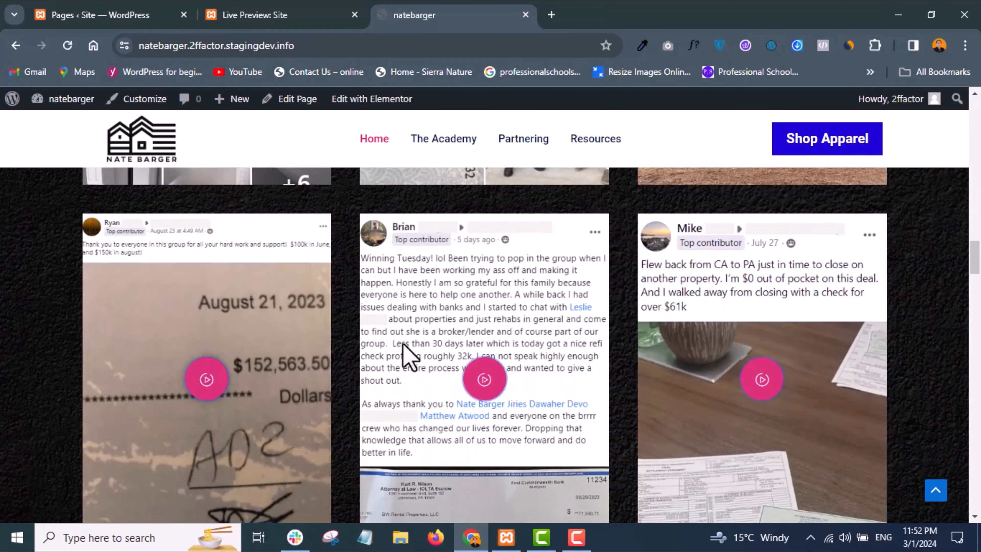
scroll(407, 353, up, 1)
scroll(408, 354, down, 8)
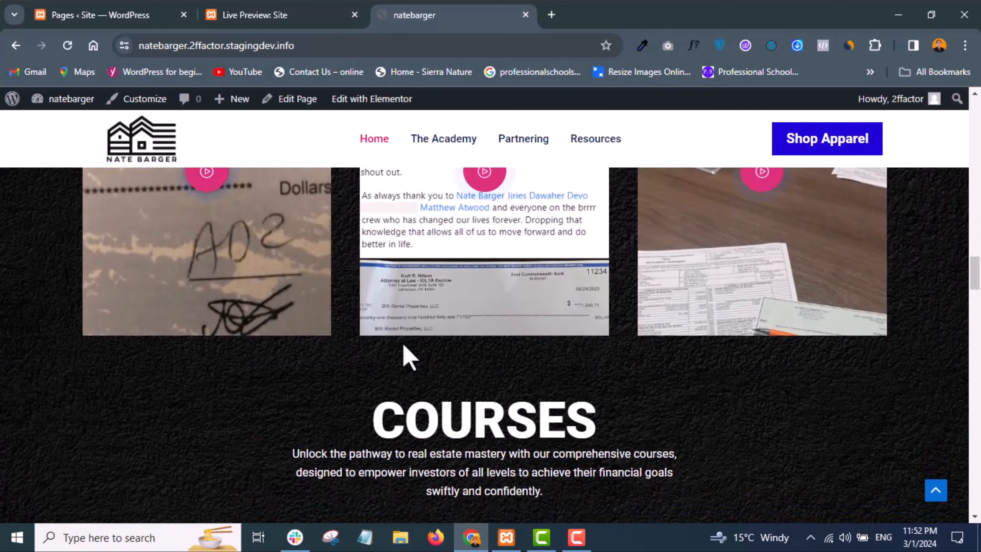
scroll(408, 354, down, 10)
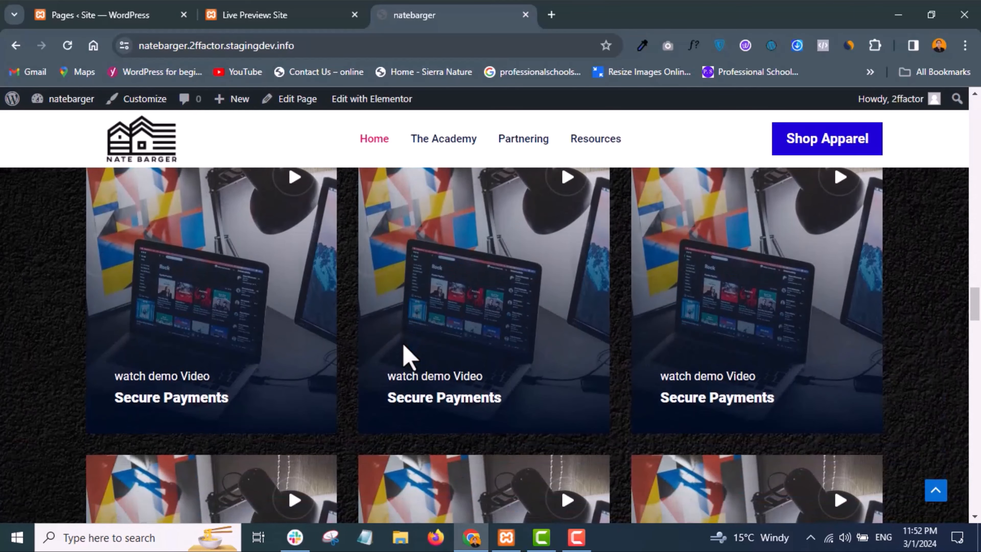
scroll(403, 344, down, 10)
scroll(403, 350, up, 1)
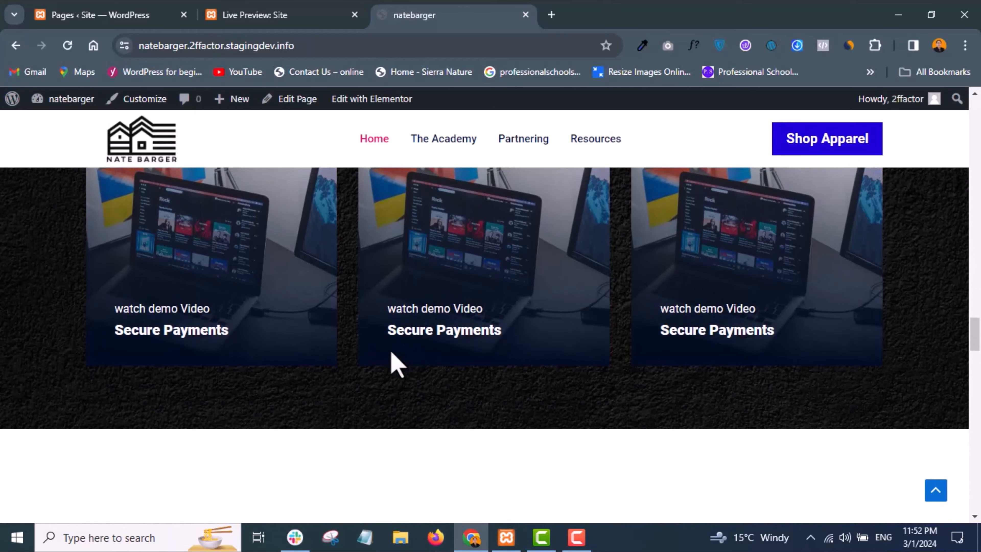
scroll(476, 365, down, 5)
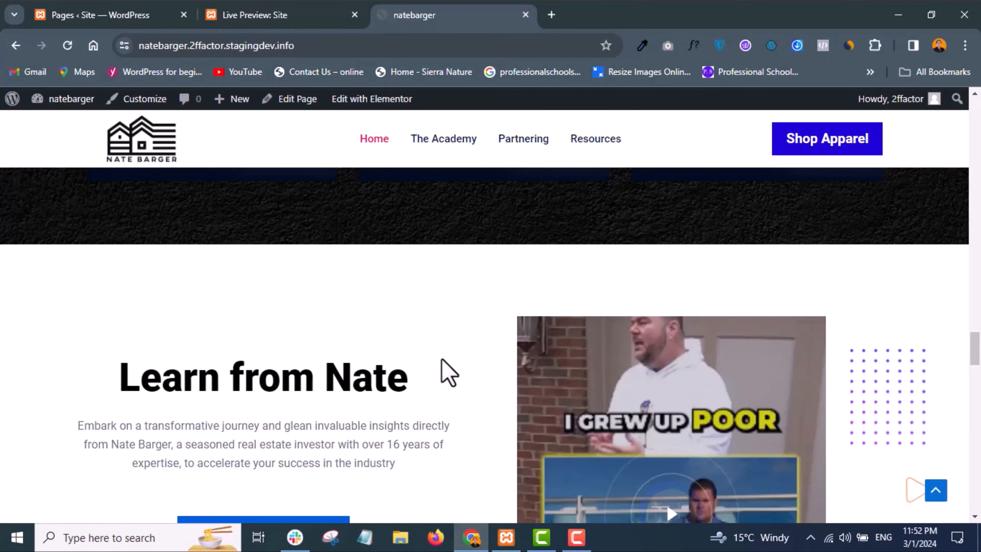
scroll(448, 373, down, 15)
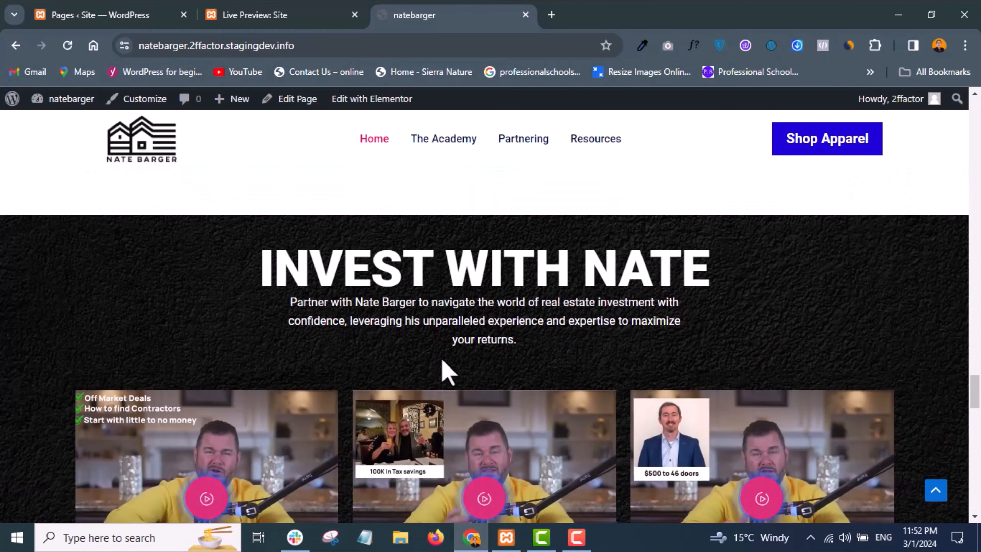
scroll(448, 373, down, 10)
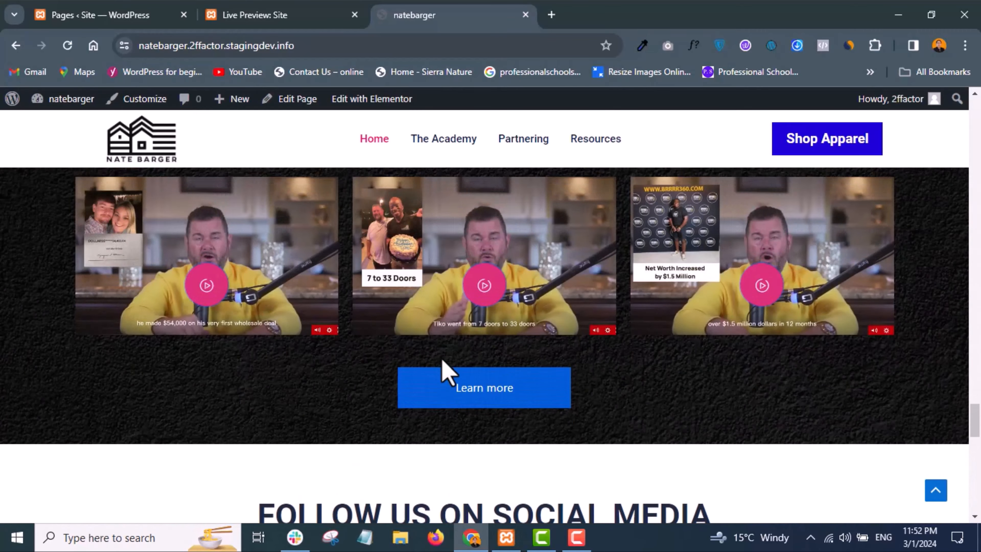
- Play a video from the investment section's grid in its popup, close it, and view the rest of the section
scroll(444, 372, up, 4)
click(214, 429)
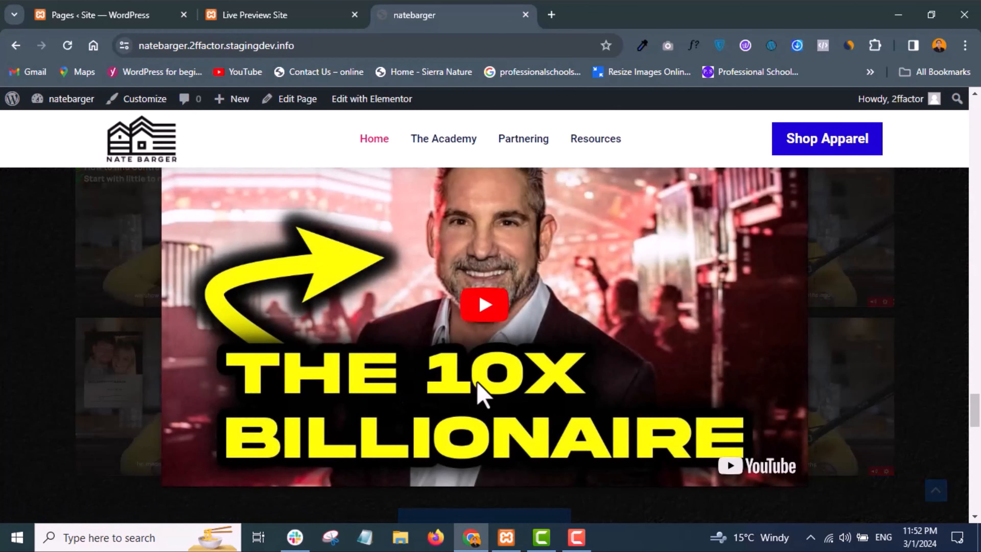
click(488, 310)
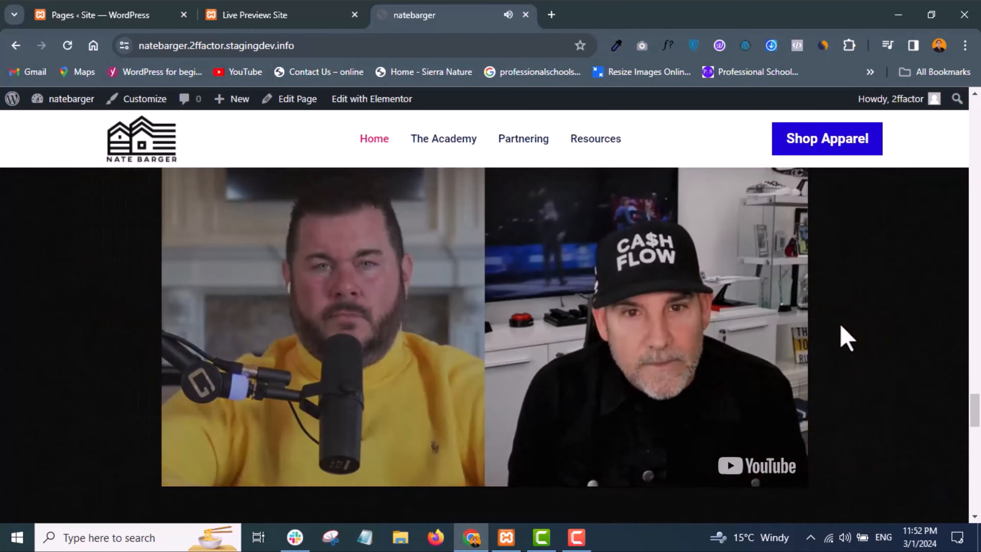
click(846, 339)
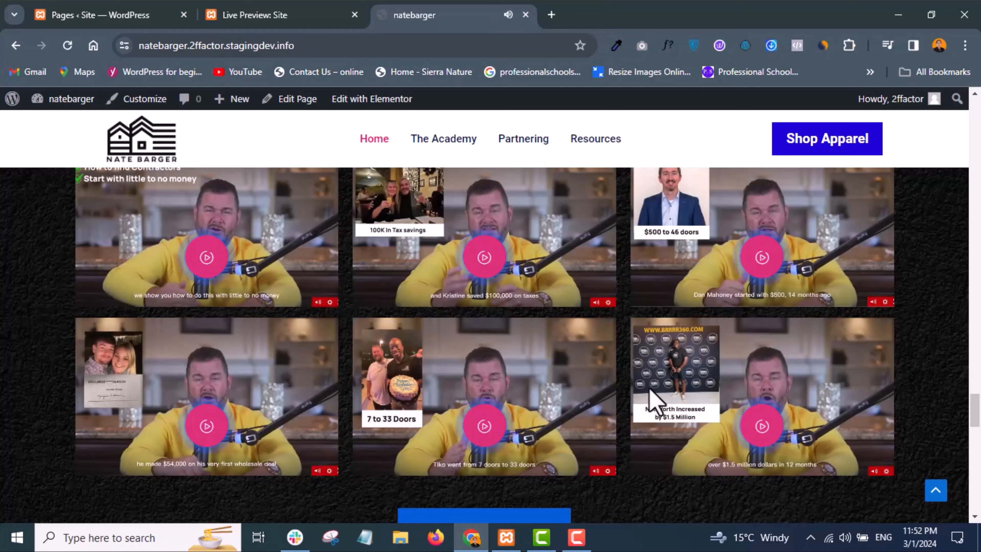
scroll(654, 402, down, 5)
scroll(657, 402, up, 5)
scroll(657, 402, down, 5)
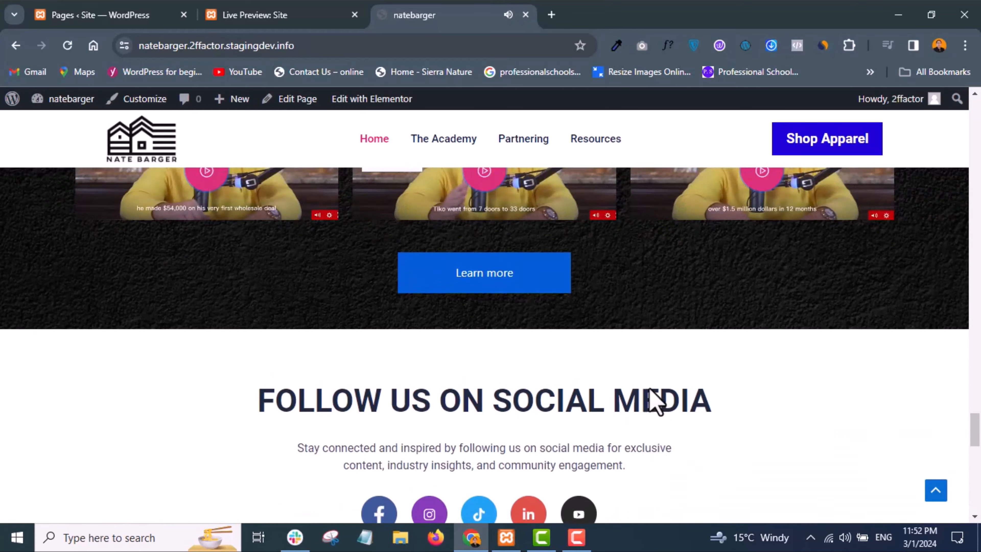
- Examine the staging home page's social media section and footer, and go back over its success stories
scroll(656, 401, up, 5)
scroll(657, 401, down, 8)
scroll(656, 401, down, 8)
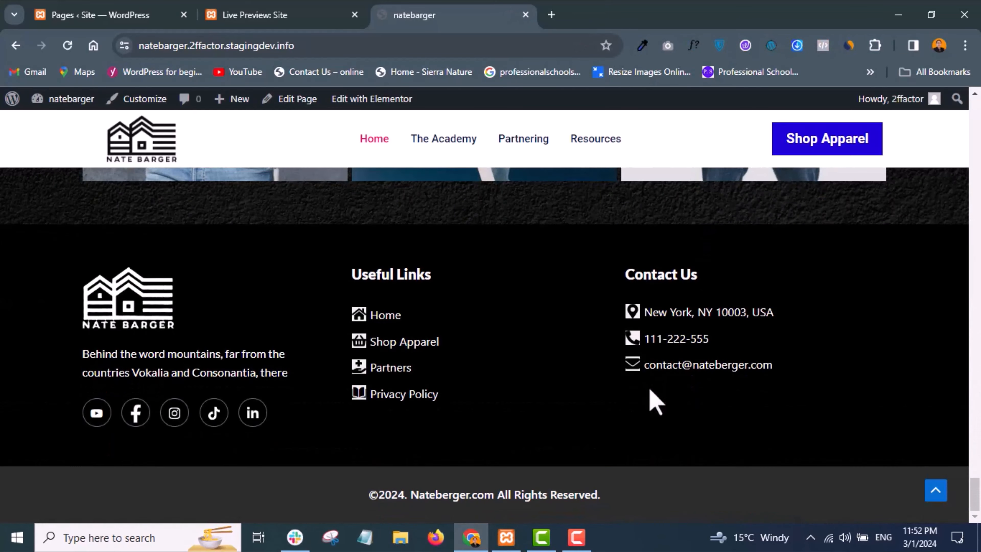
scroll(656, 402, up, 15)
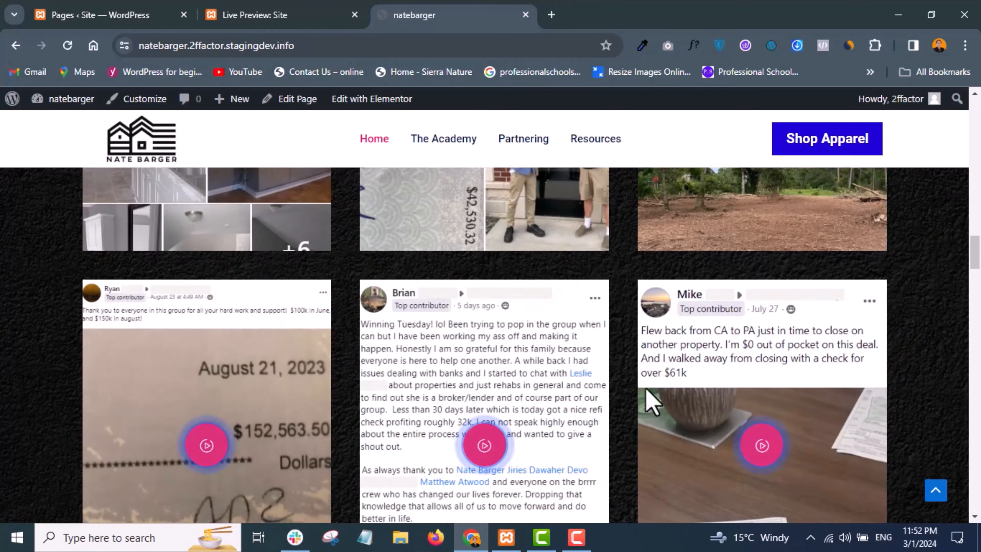
scroll(653, 402, up, 3)
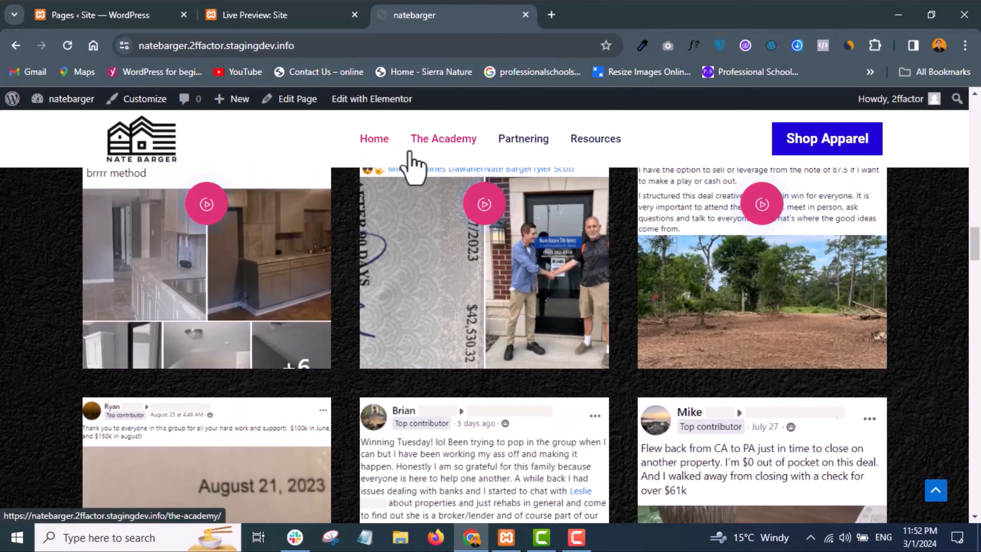
scroll(488, 216, up, 8)
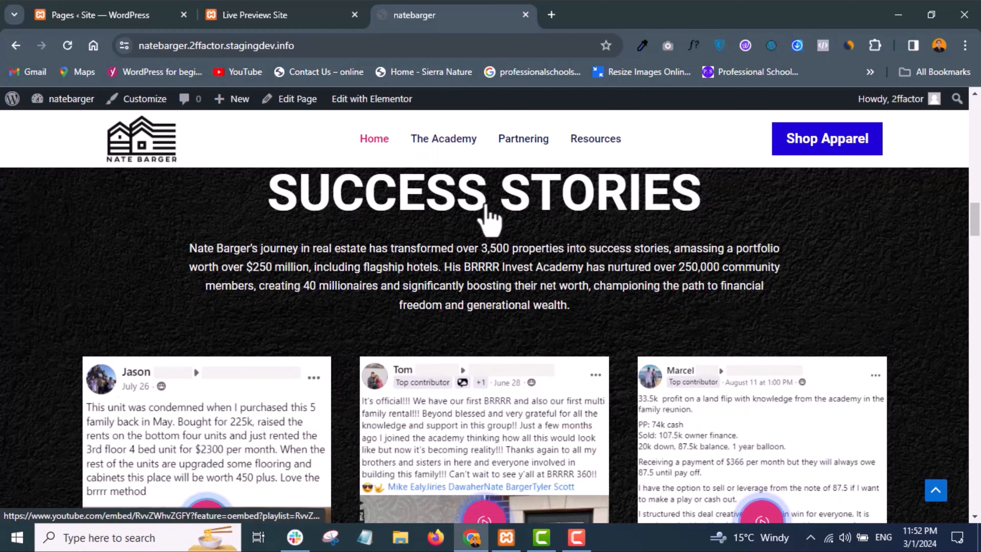
scroll(488, 216, up, 3)
- Switch to the local site's page list, publish a new page titled "Contact Us", and return to the list
click(299, 8)
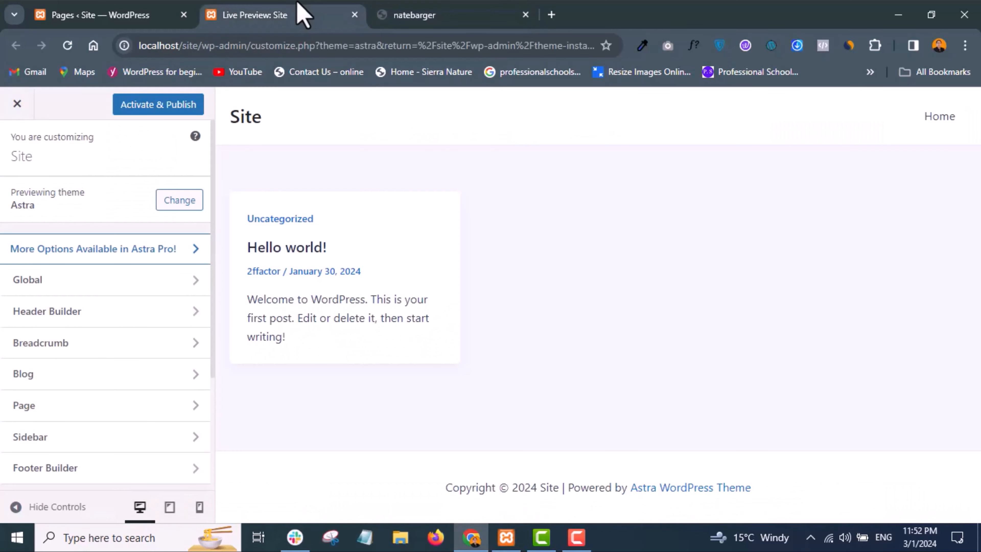
click(160, 15)
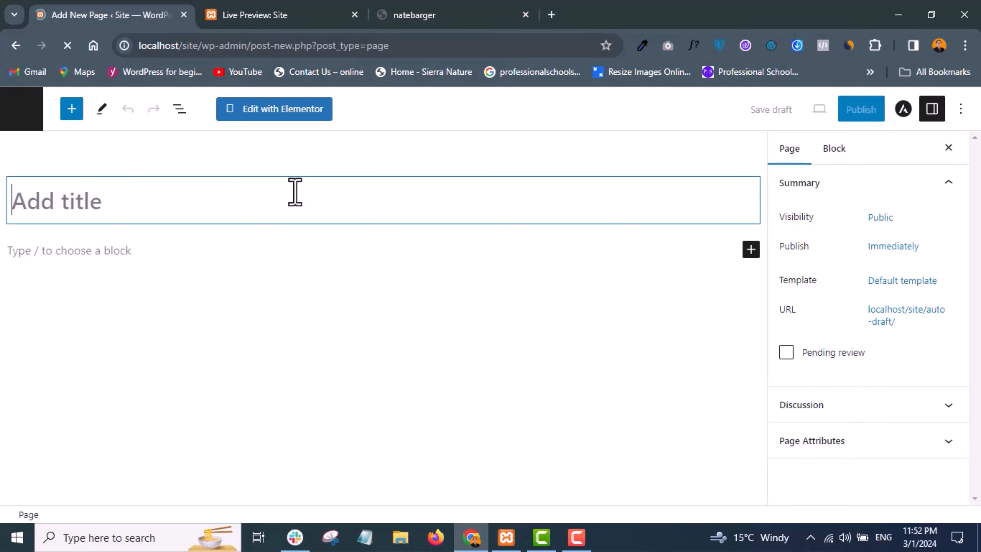
text(C)
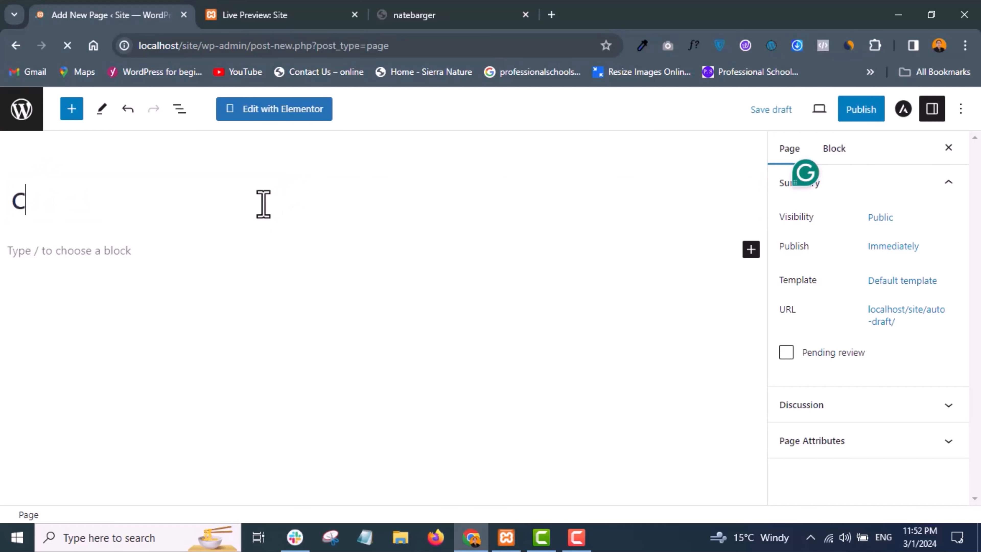
text(ontact Us)
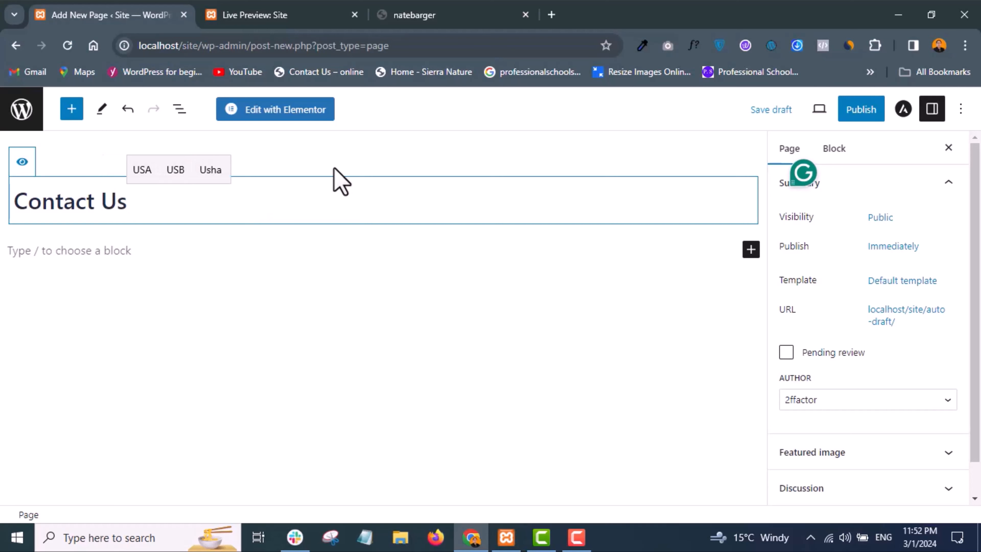
click(867, 113)
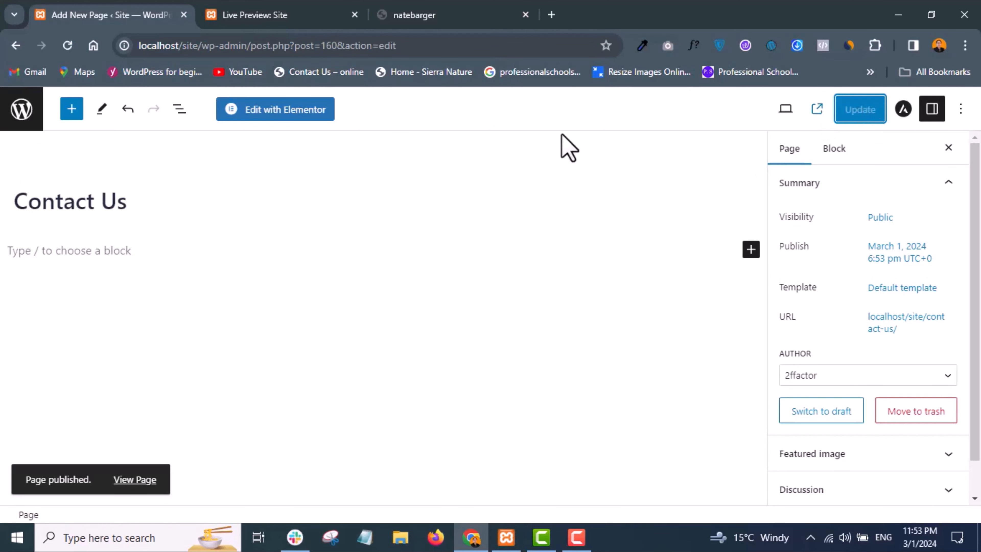
click(20, 110)
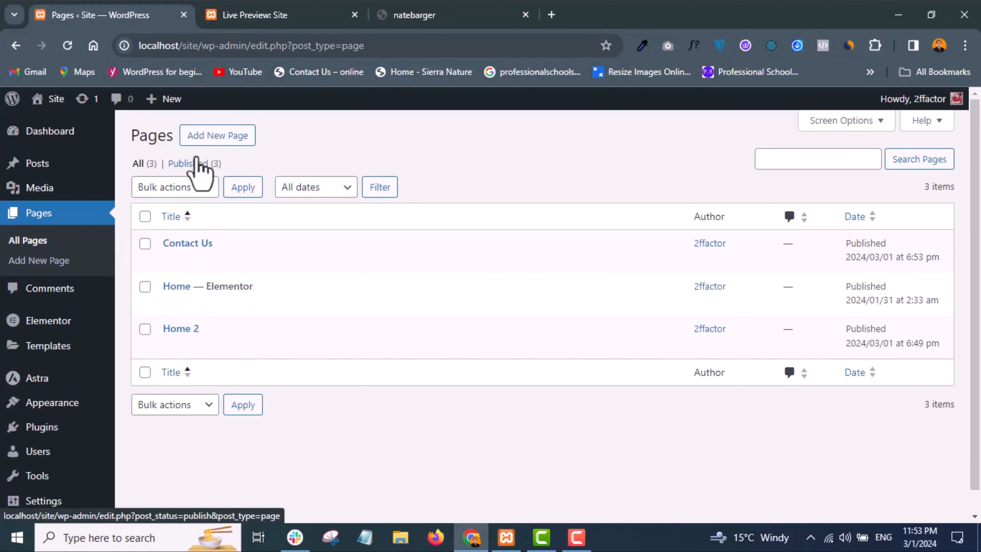
- Publish a new page titled "Services" on the local site and return to the page list
click(208, 153)
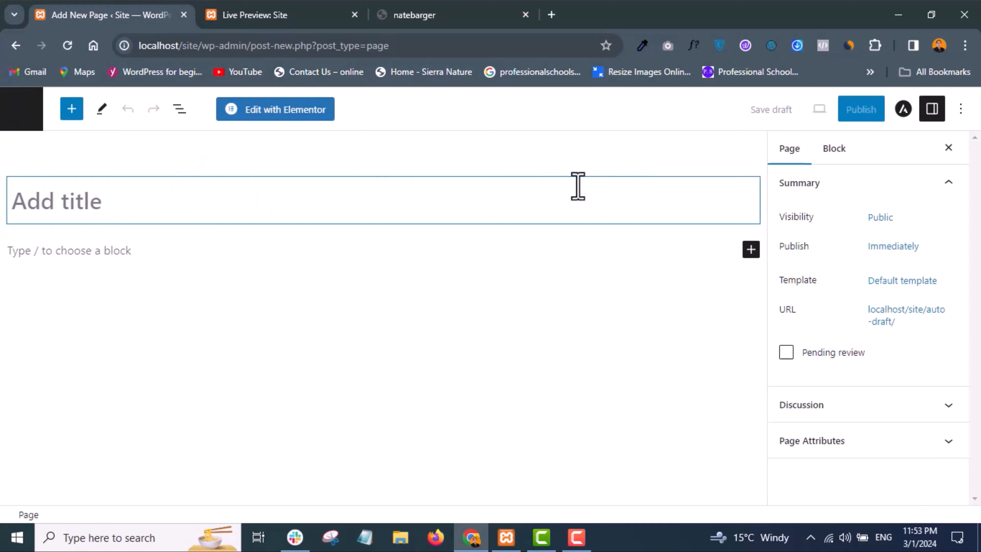
text(Se)
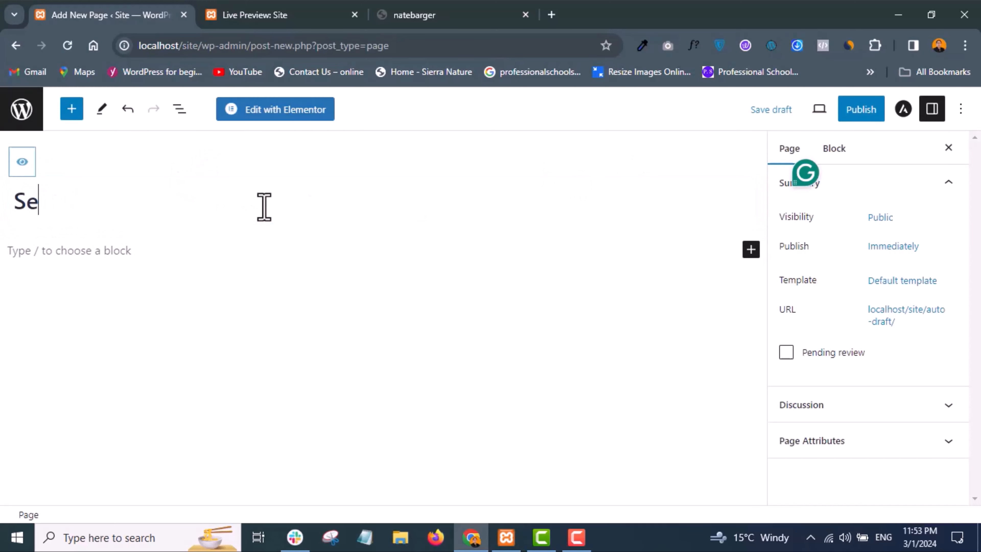
text(rvices)
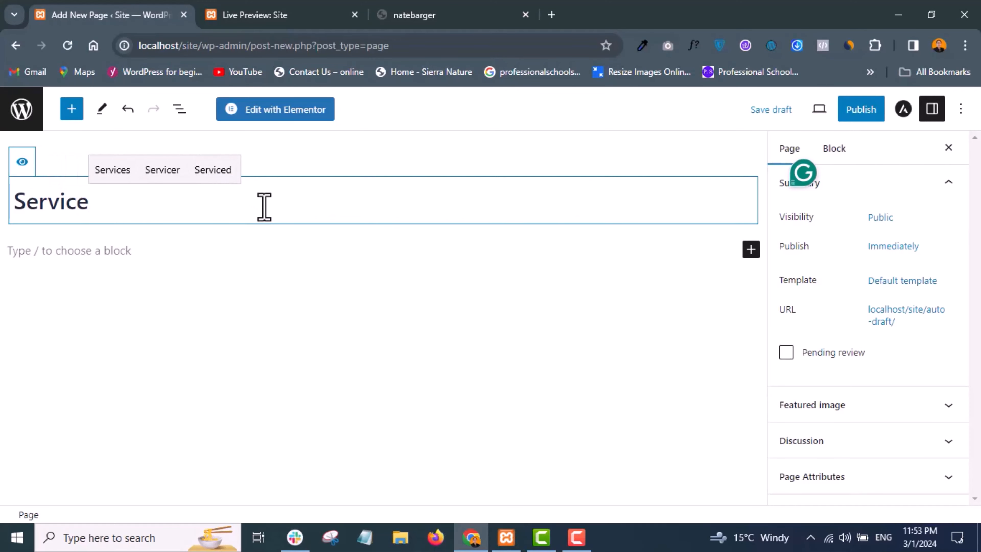
click(853, 116)
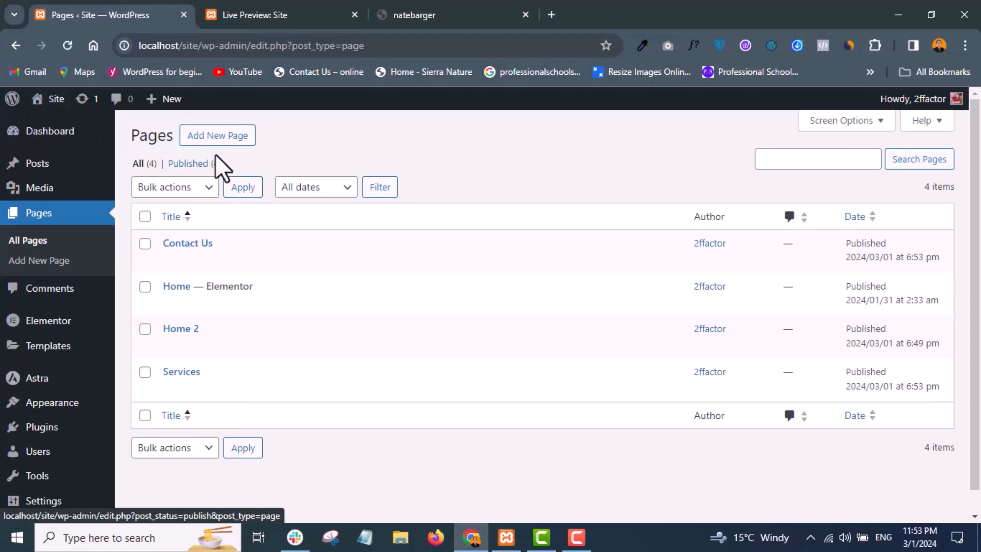
- Publish a new page titled "About Us" on the local site and return to the page list
click(215, 143)
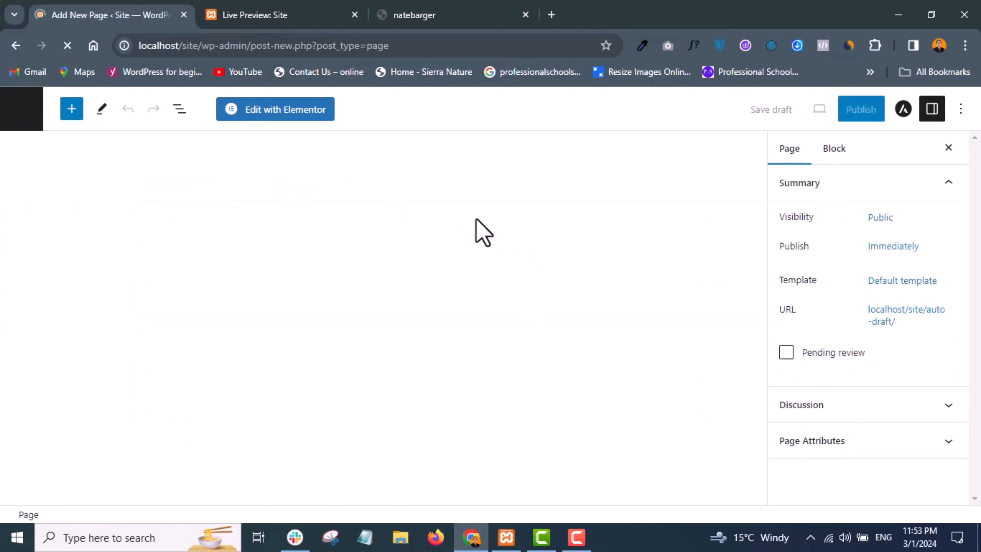
text(A)
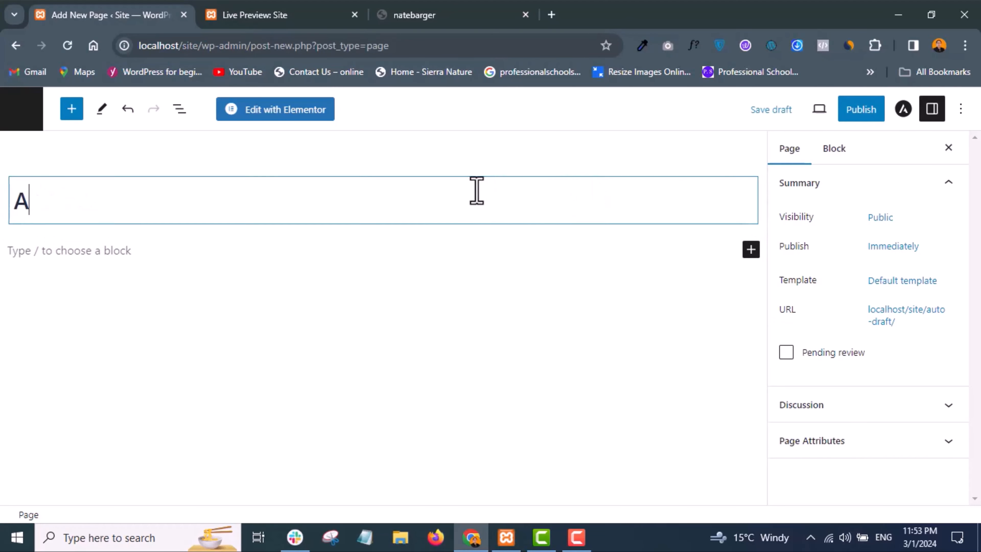
text(bout Us)
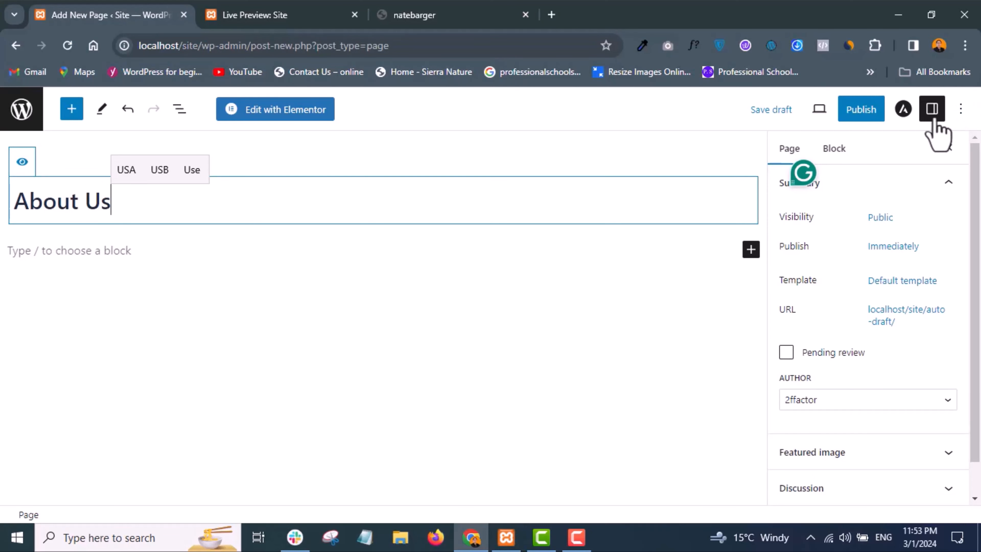
click(865, 116)
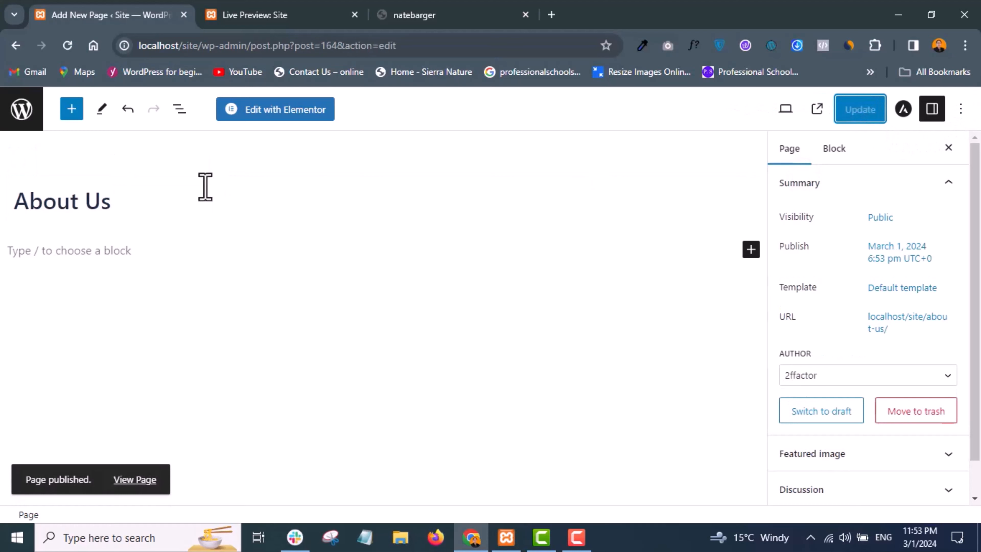
click(18, 121)
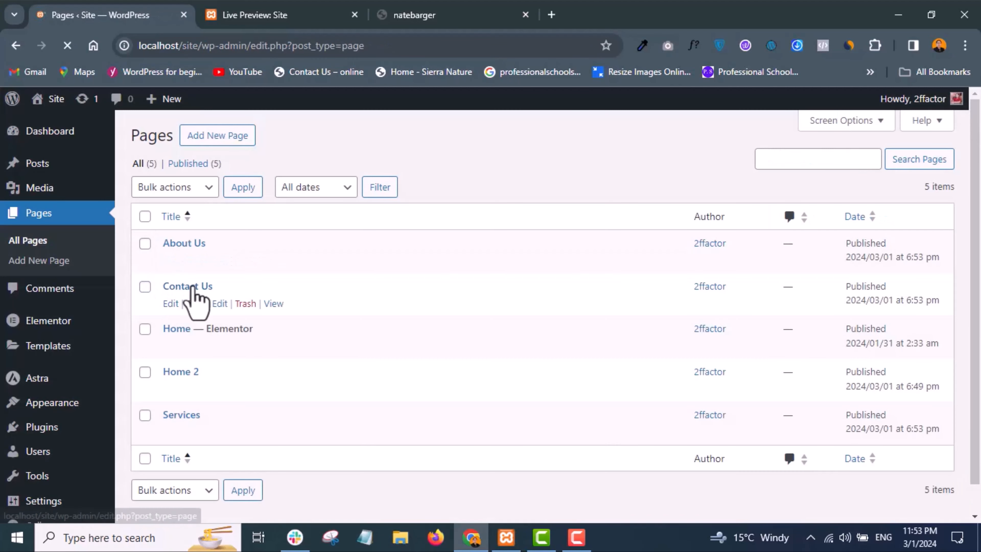
- View the local site's Elementor Home page in a new browser tab
scroll(192, 286, down, 1)
scroll(195, 297, down, 1)
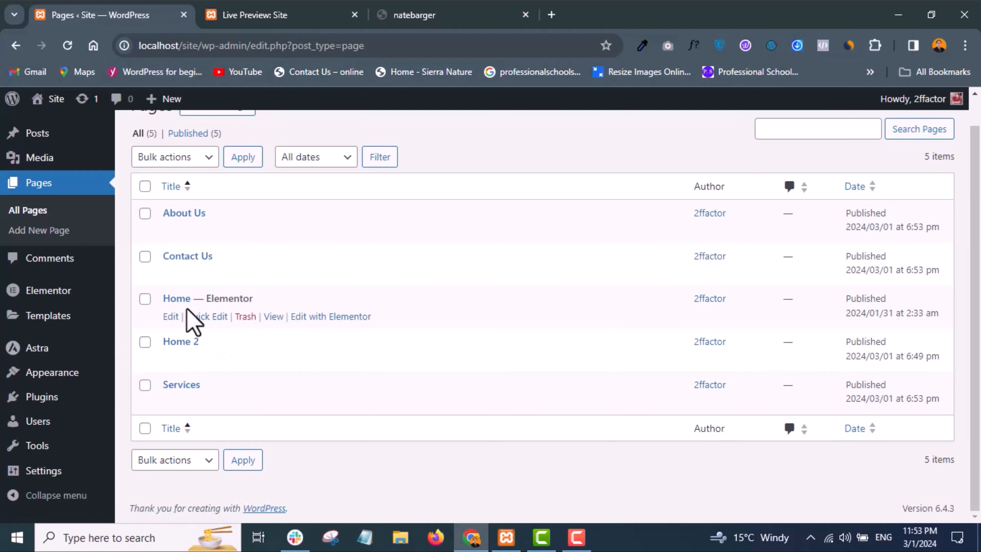
right_click(273, 317)
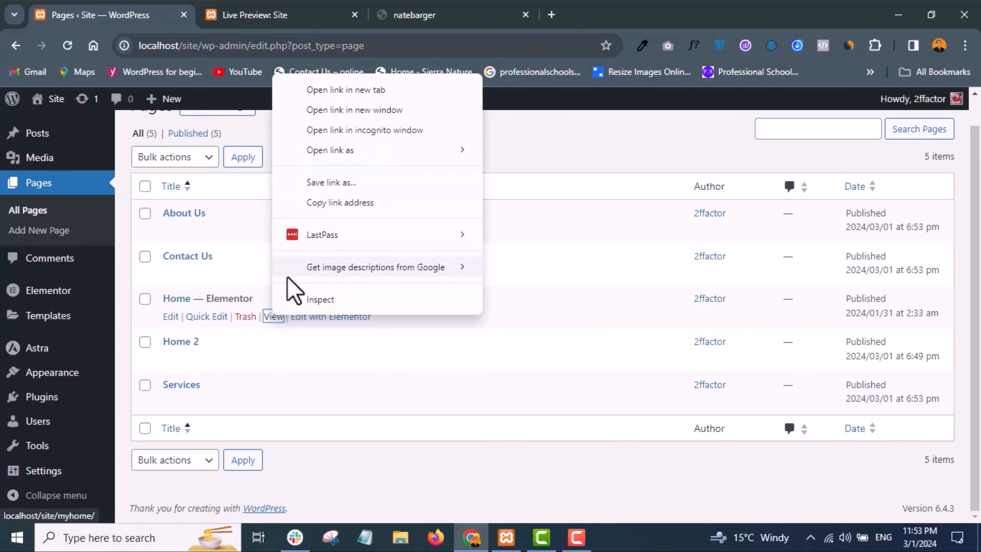
click(330, 96)
click(270, 8)
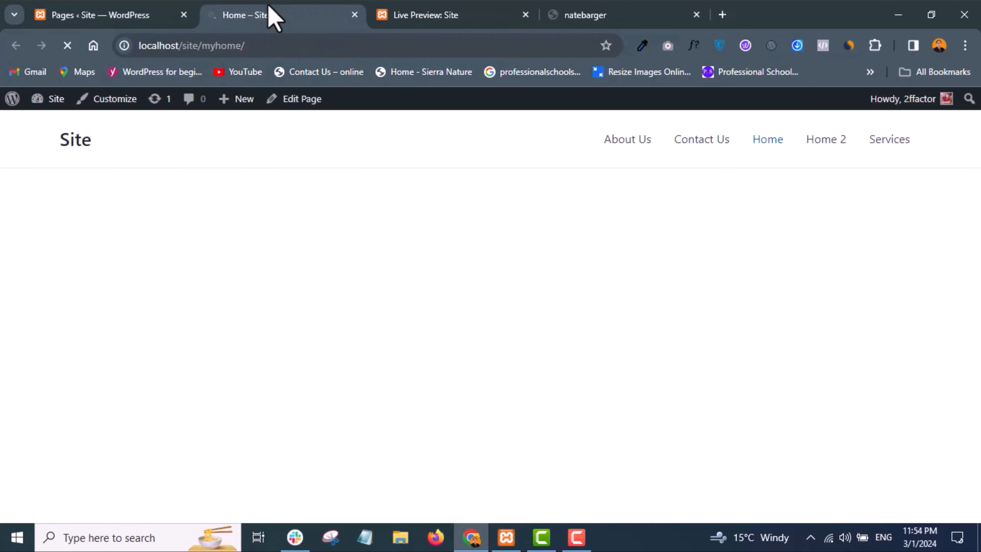
- Examine the local Home page's header navigation, hero, video and map, counters, progress bars, accordion and footer
scroll(335, 324, down, 5)
scroll(335, 324, down, 5)
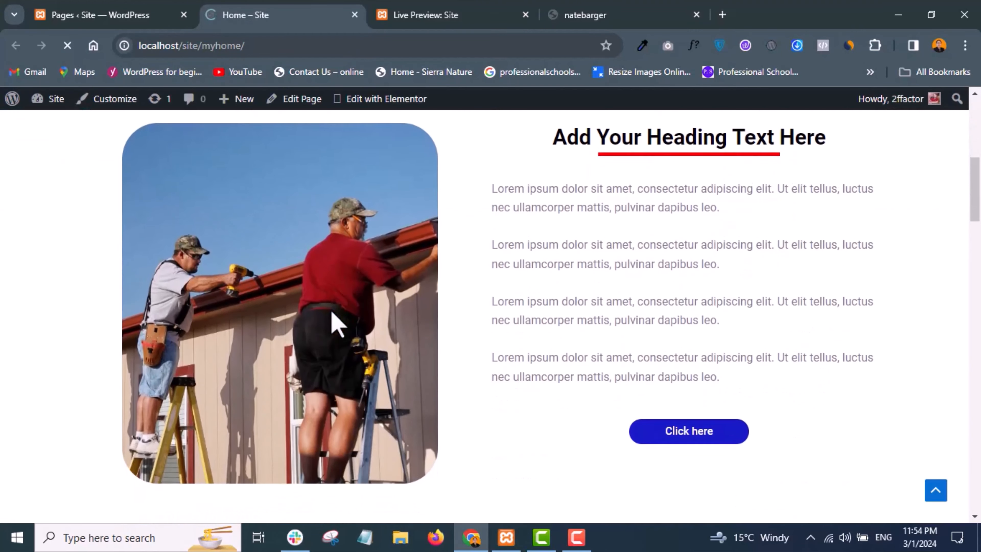
scroll(335, 325, up, 10)
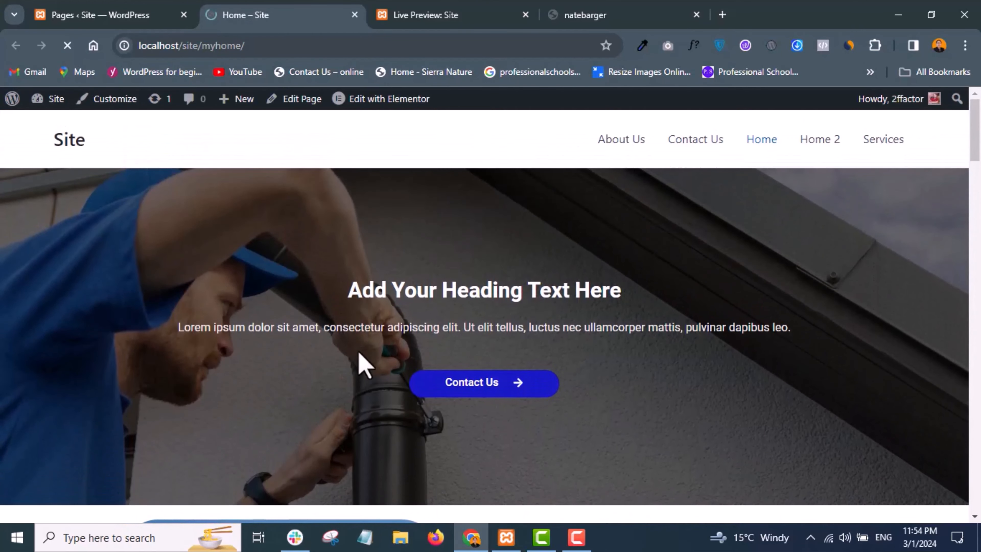
scroll(361, 362, down, 5)
scroll(361, 362, up, 5)
scroll(363, 367, down, 7)
scroll(360, 355, down, 4)
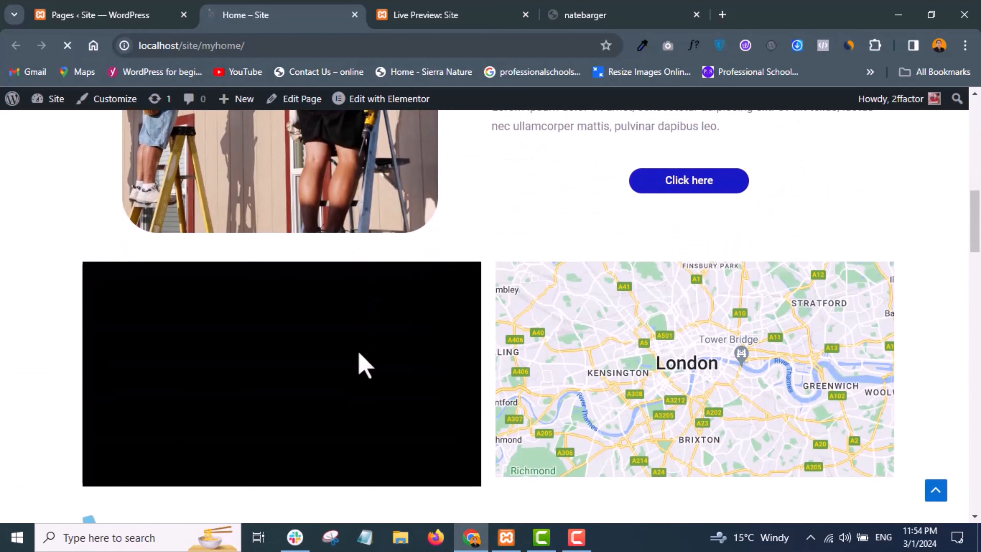
scroll(360, 355, up, 2)
scroll(360, 355, down, 11)
scroll(361, 361, down, 15)
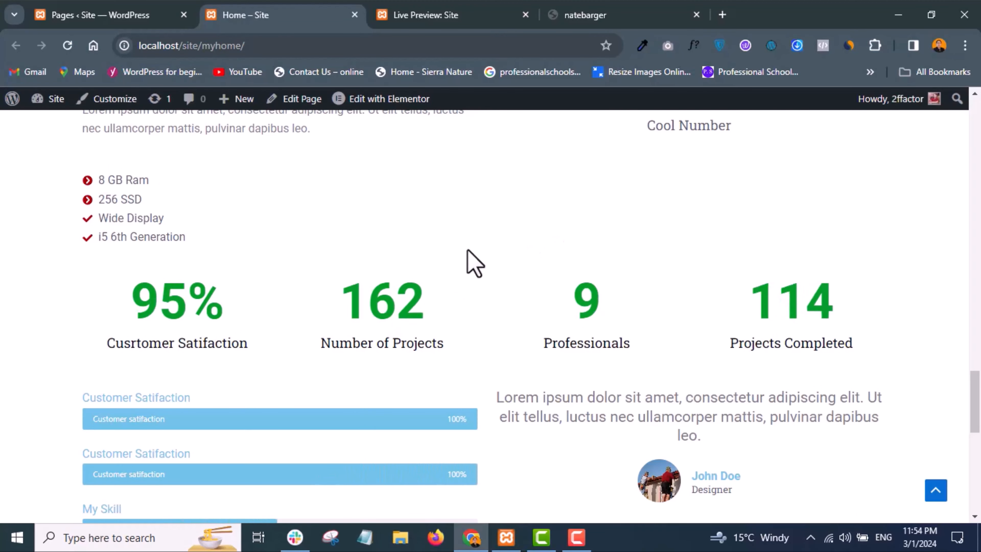
scroll(473, 264, up, 2)
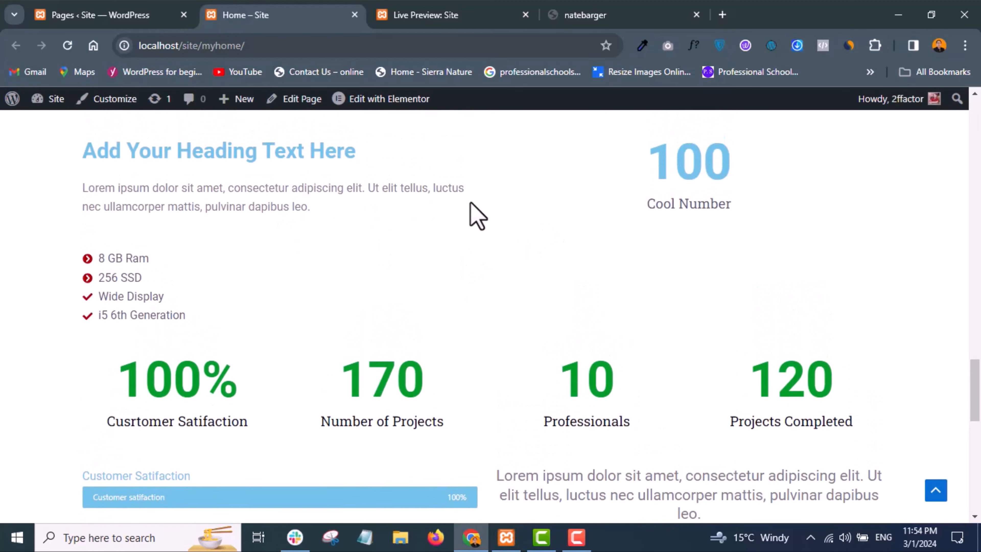
scroll(467, 272, down, 12)
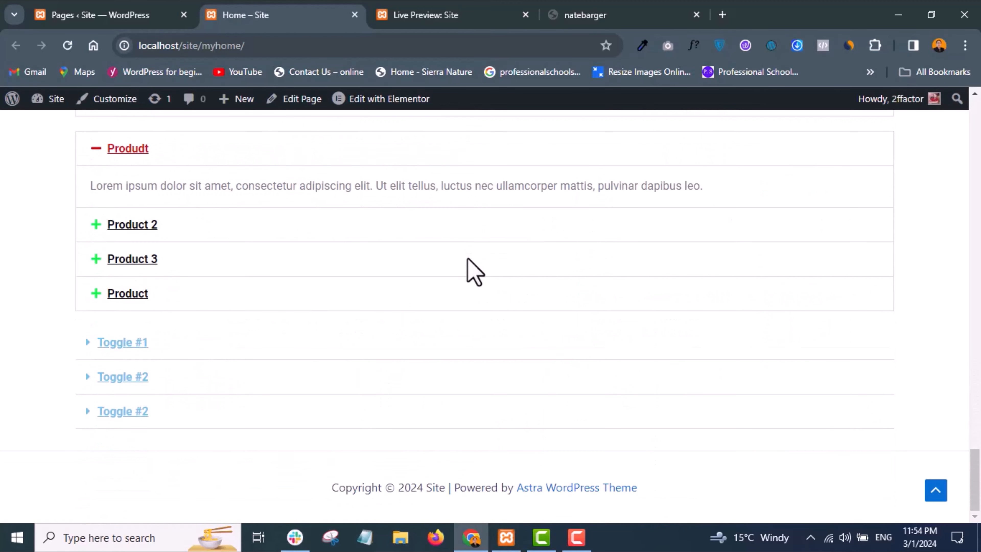
scroll(468, 271, up, 20)
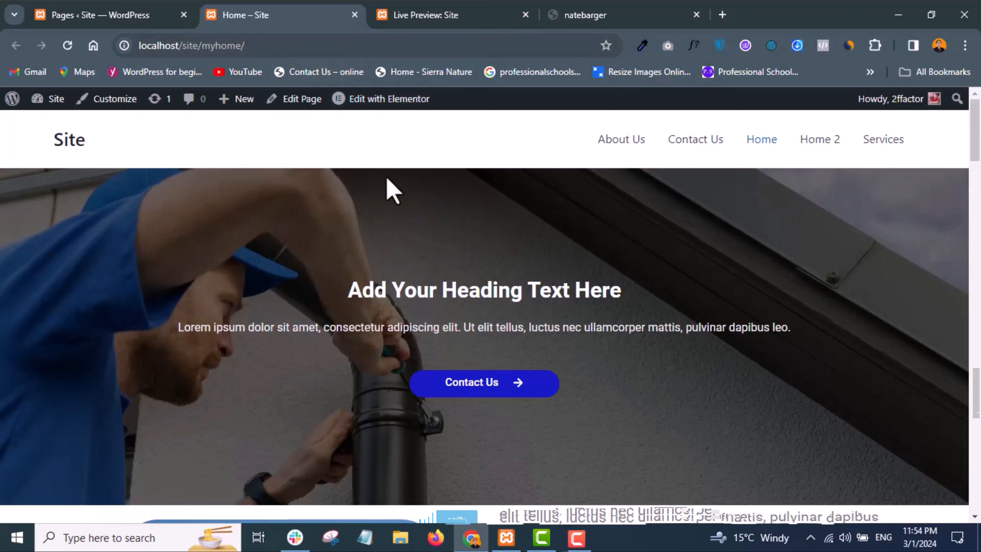
scroll(386, 309, down, 5)
scroll(371, 251, up, 6)
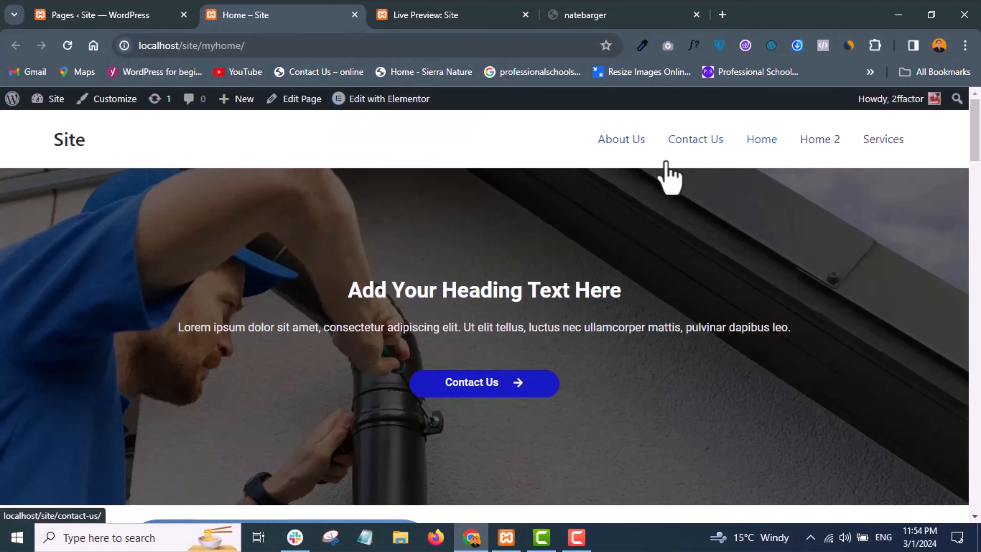
- Close the local Home page and examine the staging site's header menu, hero, about, success stories and courses sections again
click(354, 14)
click(411, 21)
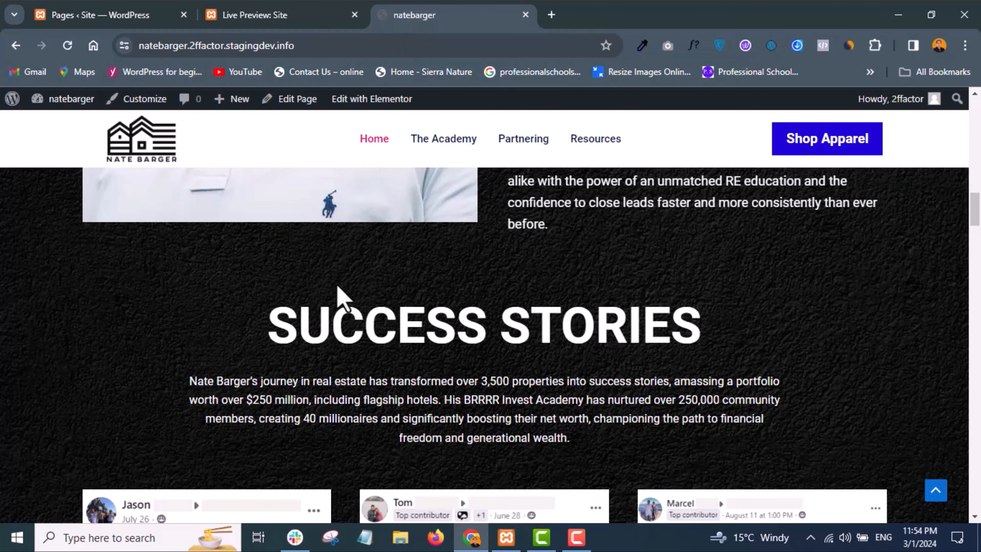
scroll(306, 295, up, 10)
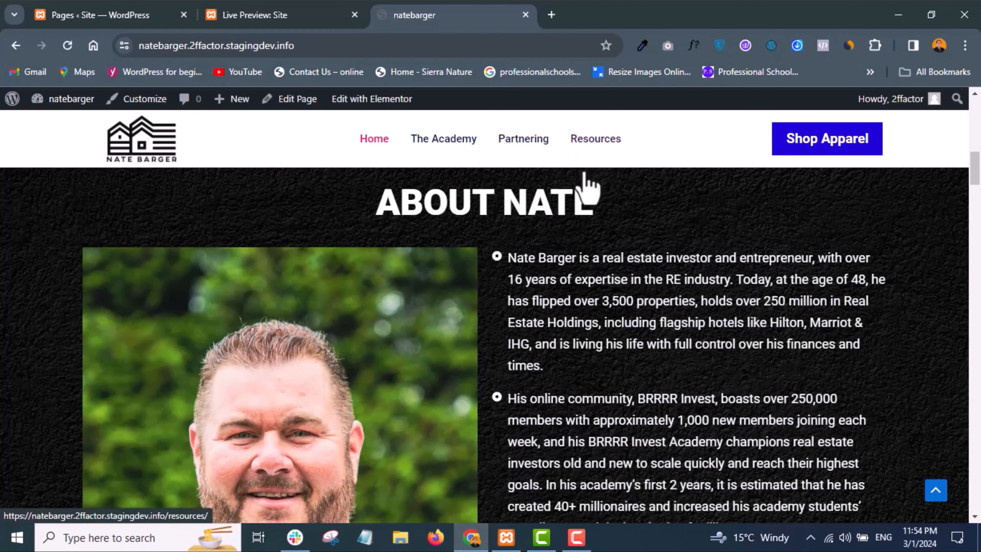
scroll(582, 176, up, 10)
scroll(585, 178, down, 10)
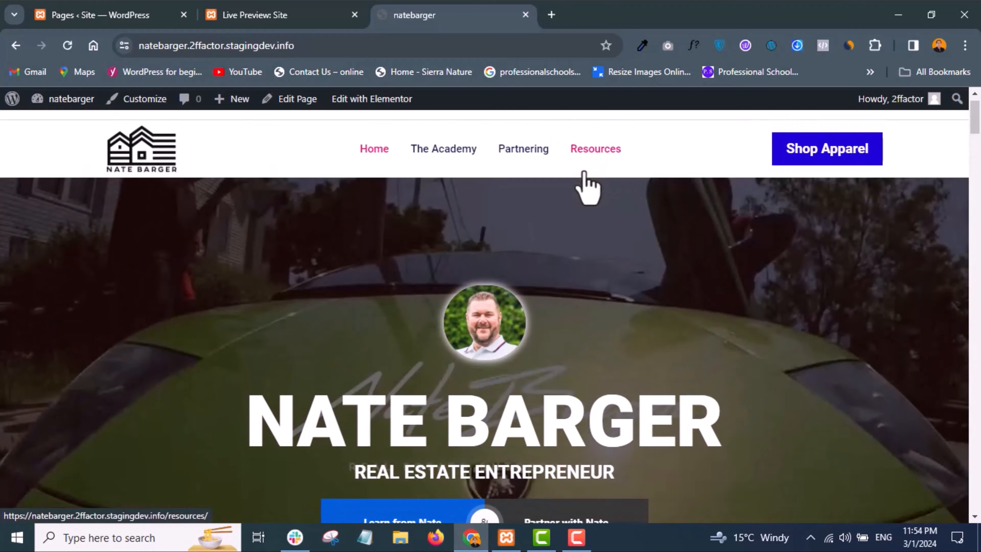
scroll(587, 172, down, 15)
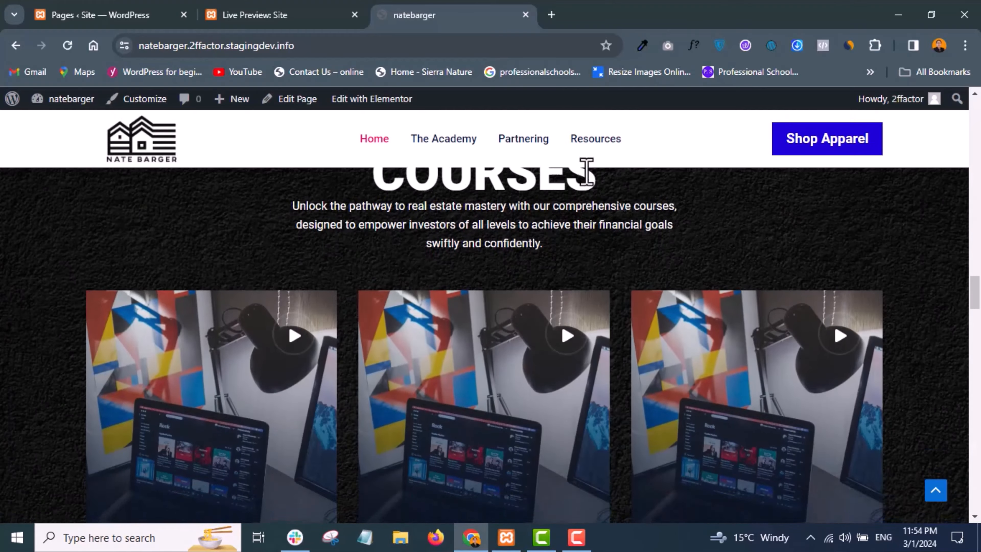
scroll(585, 177, up, 12)
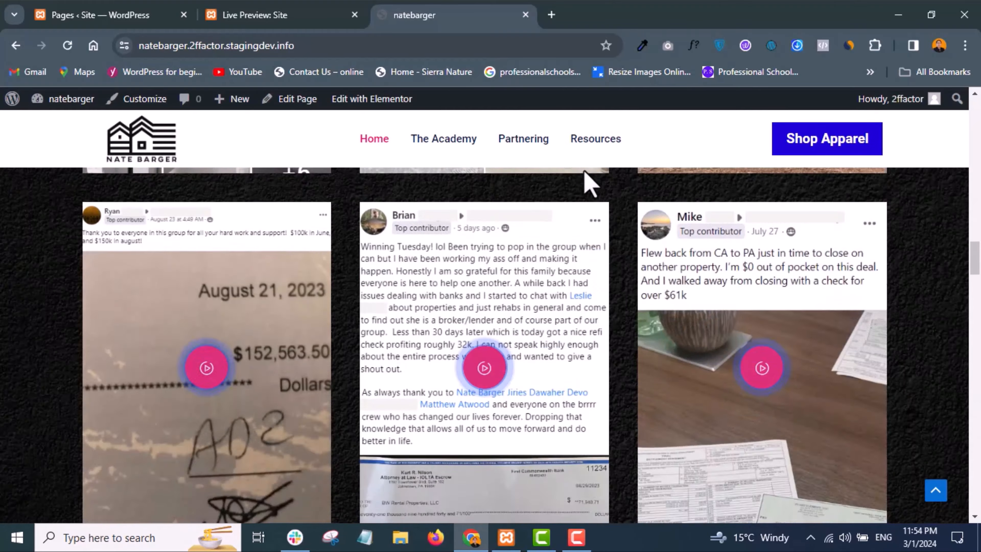
- Examine the staging site's success stories, demo videos and footer, including its useful links and contact details
scroll(608, 228, down, 20)
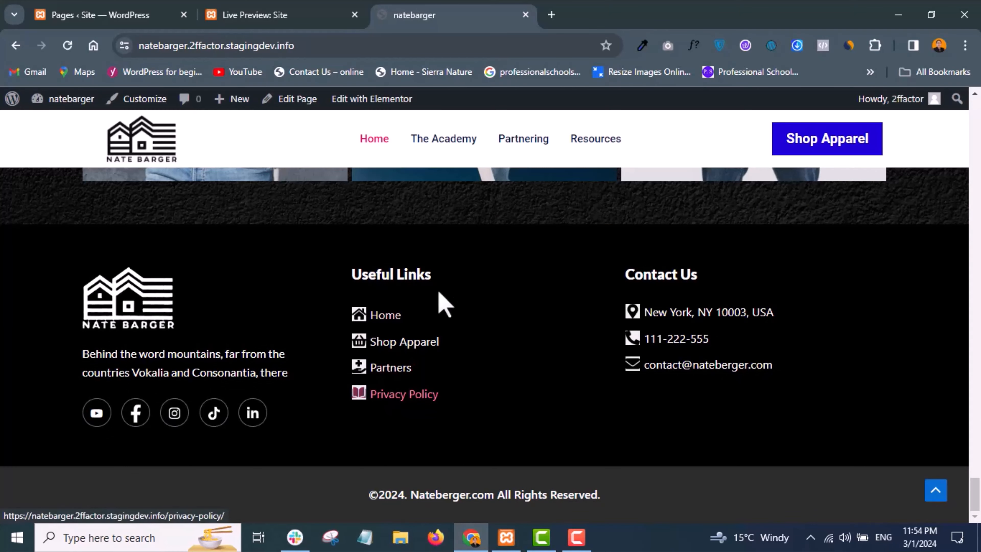
scroll(449, 294, up, 20)
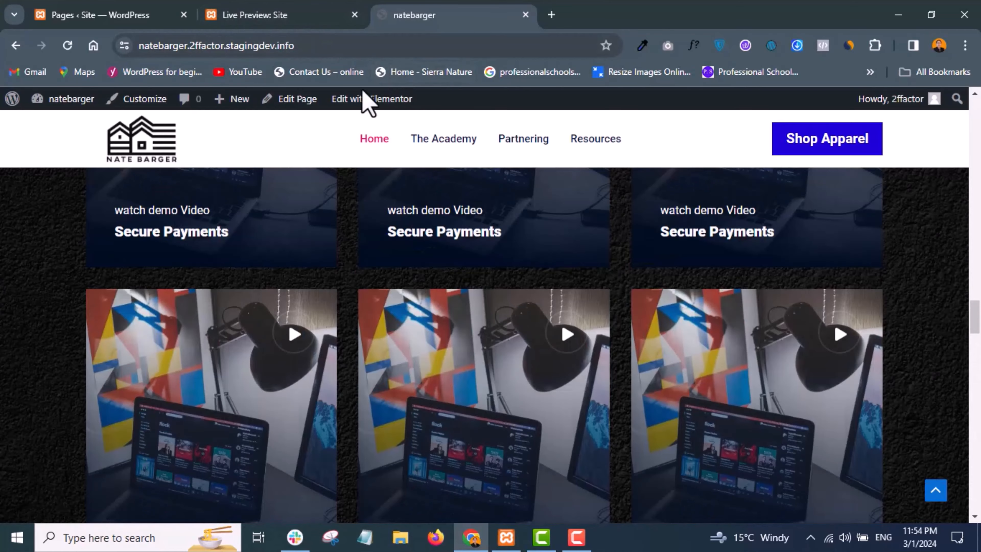
scroll(405, 259, up, 10)
scroll(591, 219, up, 8)
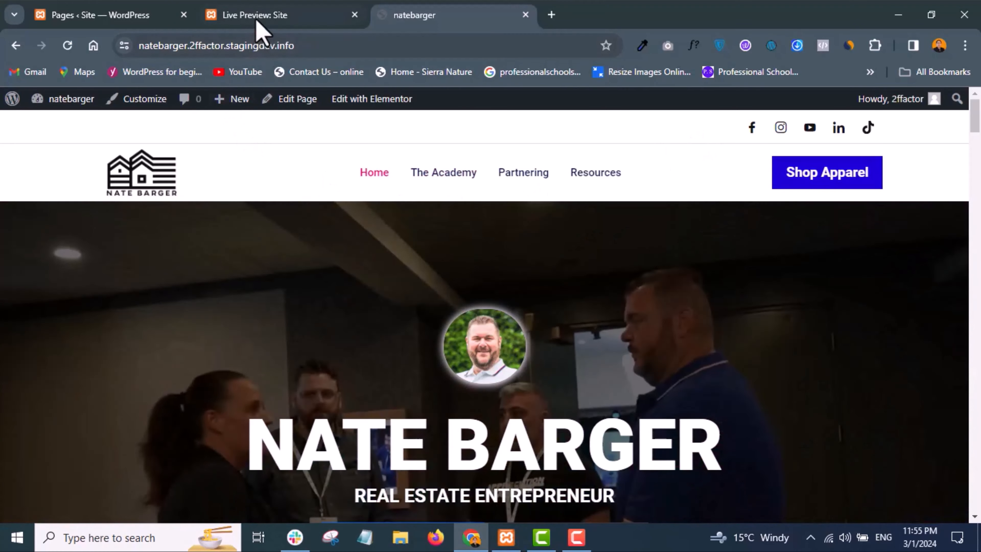
- Return to the local site's admin and open its menu management page
click(126, 18)
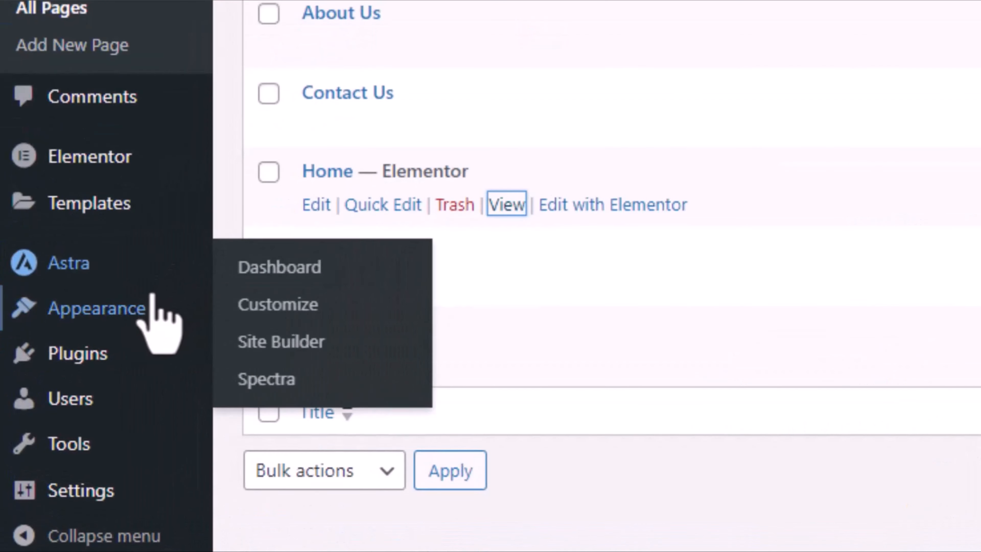
mouse_move(72, 374)
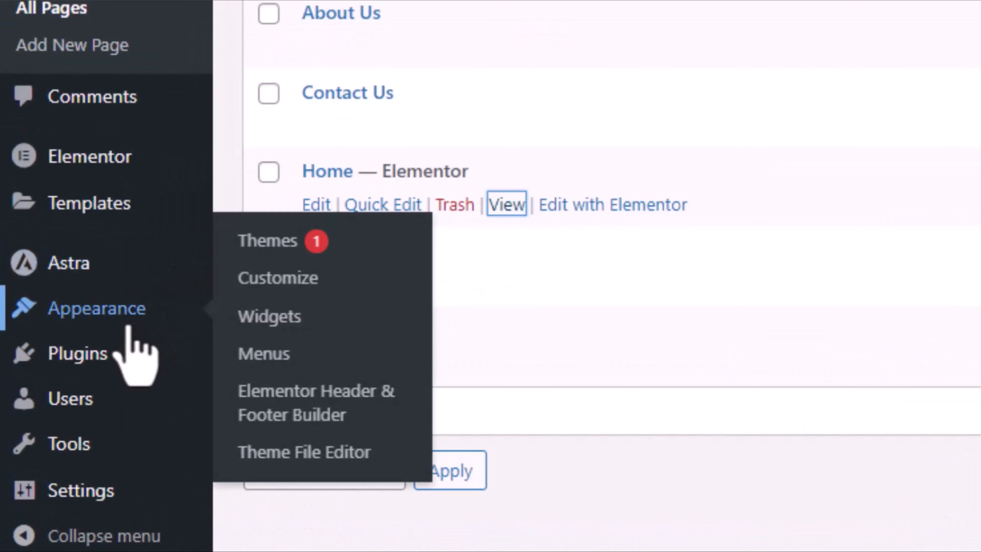
click(264, 362)
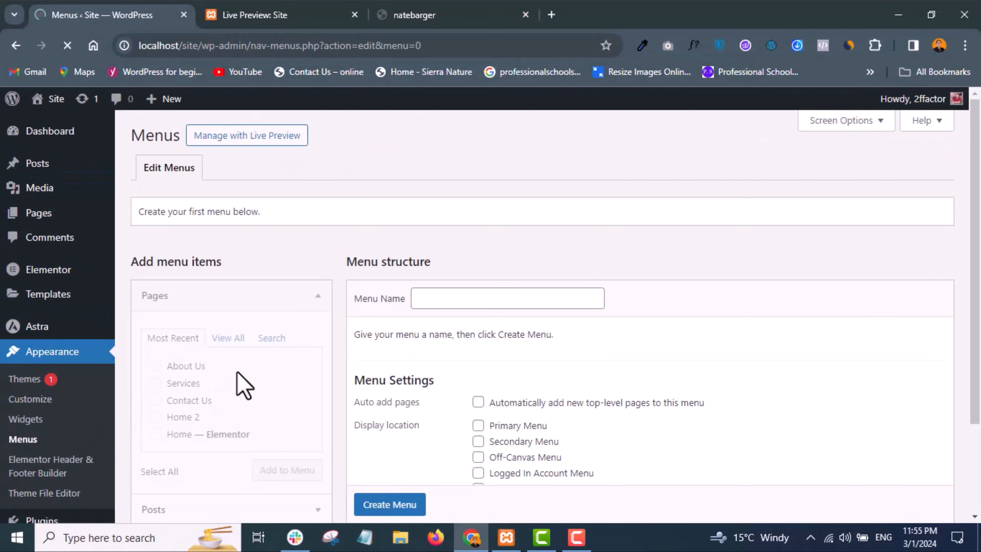
scroll(461, 315, down, 3)
scroll(460, 315, up, 3)
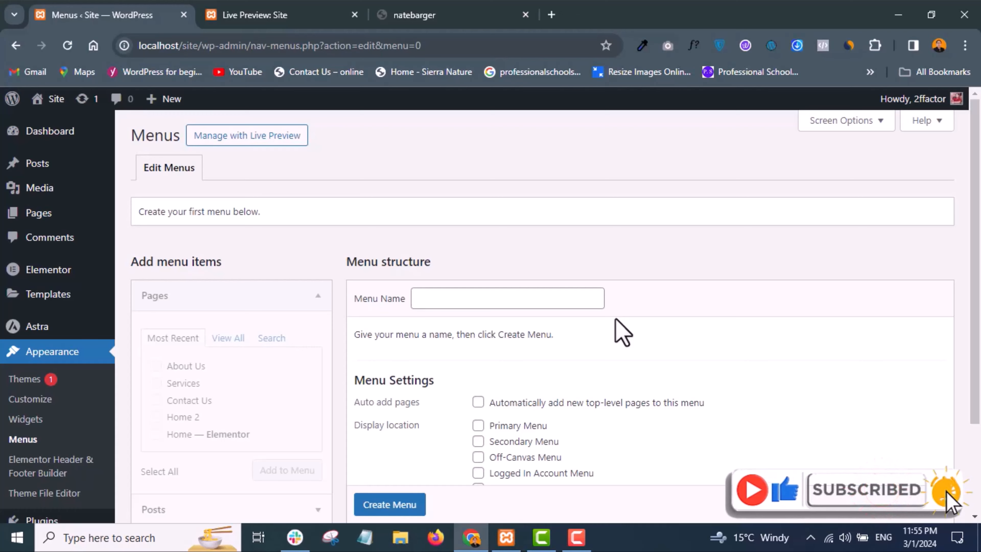
- Examine the theme's live preview and the staging site's header menu, page sections and footer links as a menu reference
click(285, 17)
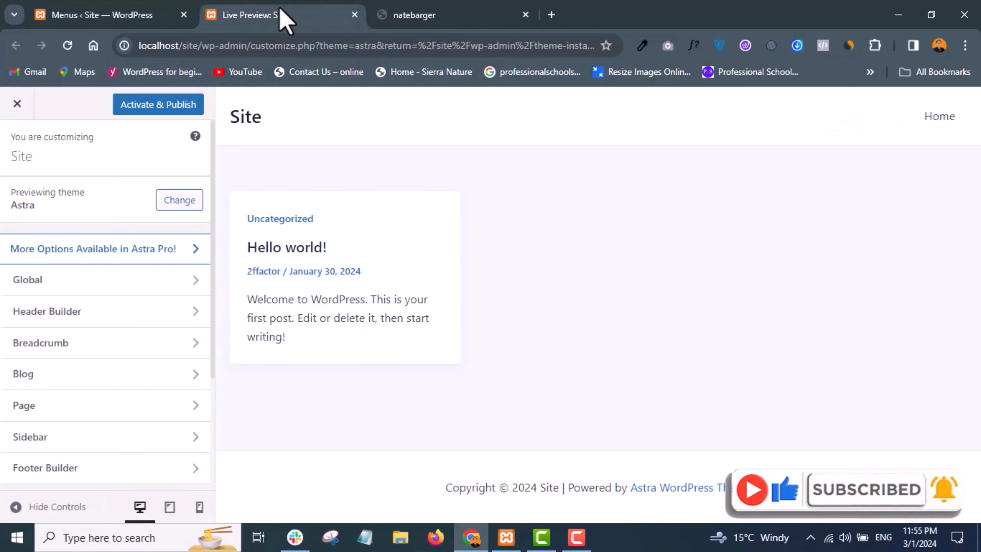
click(434, 8)
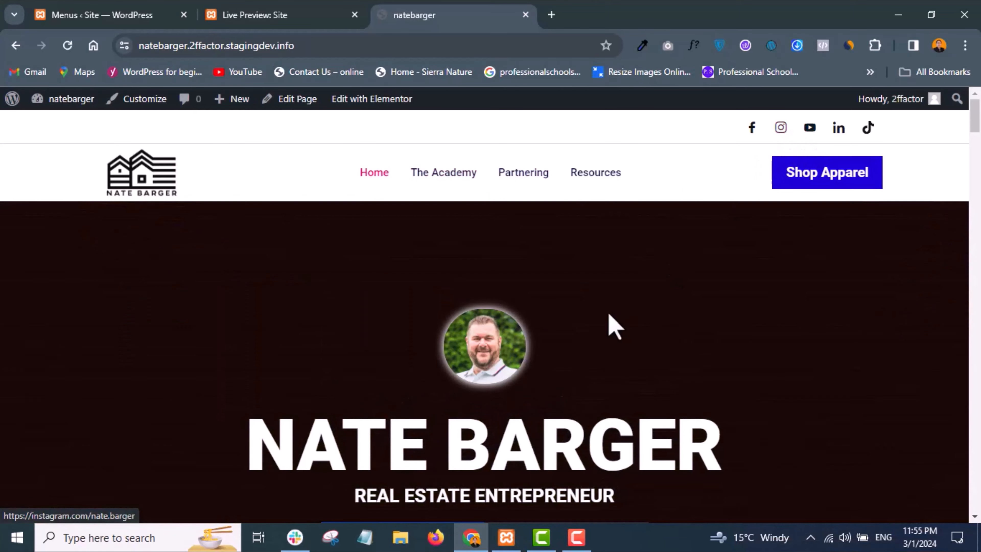
scroll(614, 326, down, 15)
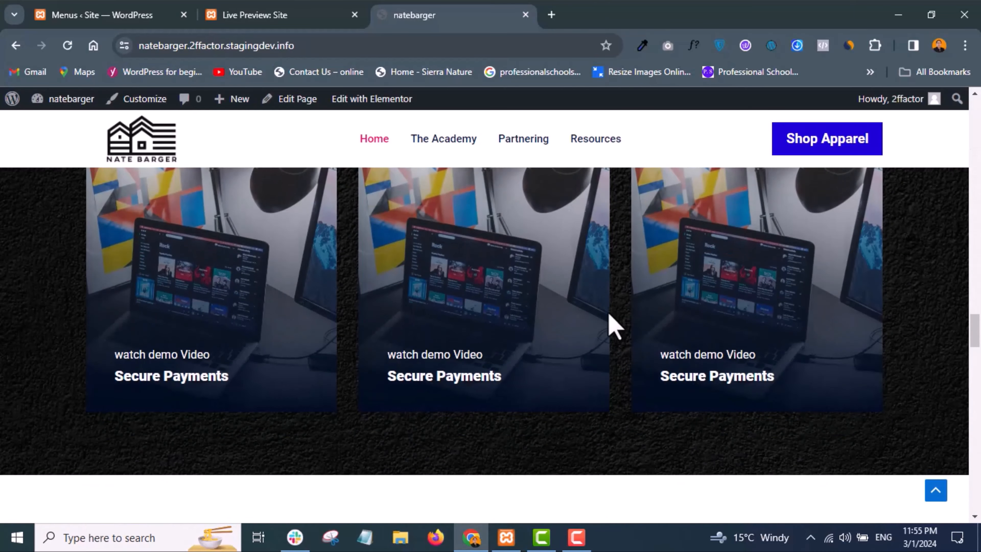
scroll(614, 327, down, 15)
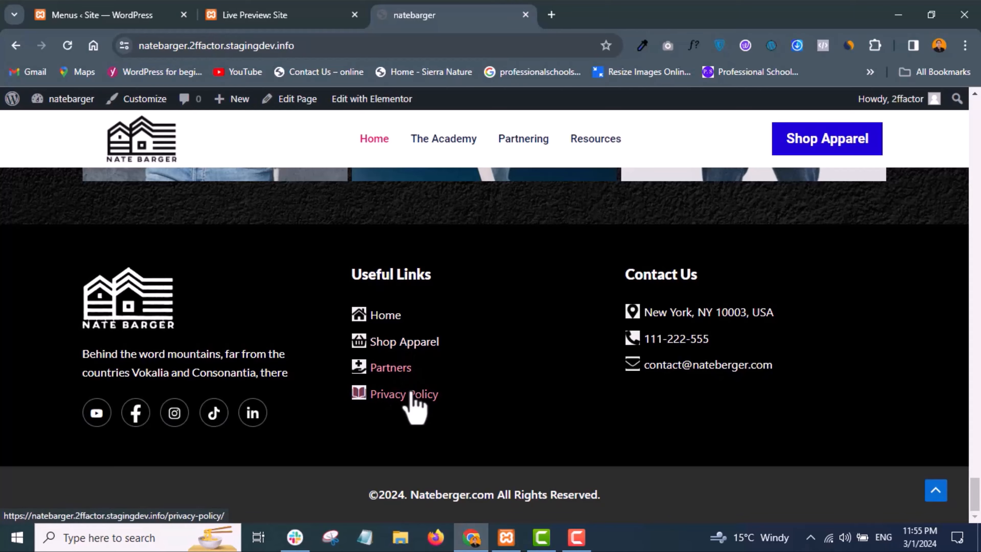
scroll(469, 353, up, 10)
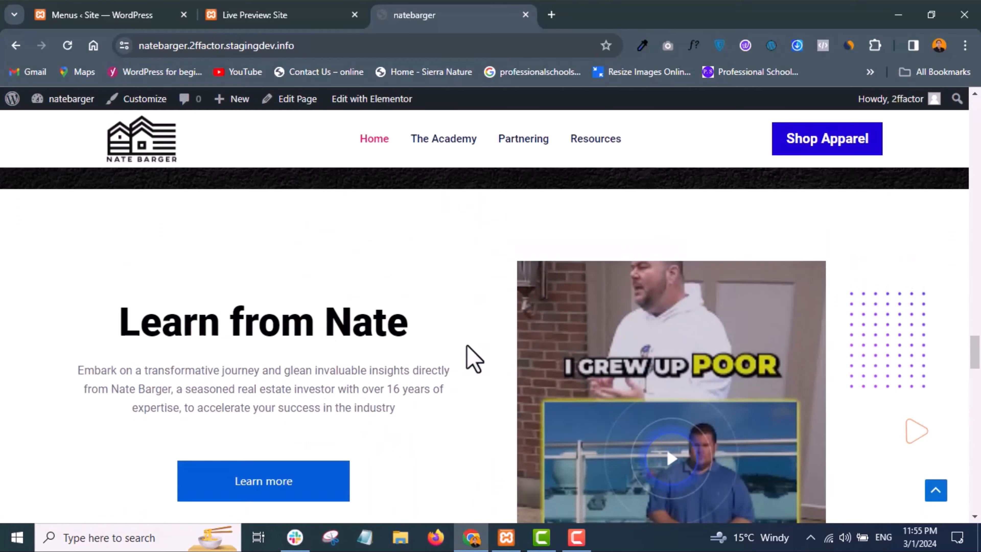
scroll(474, 360, up, 10)
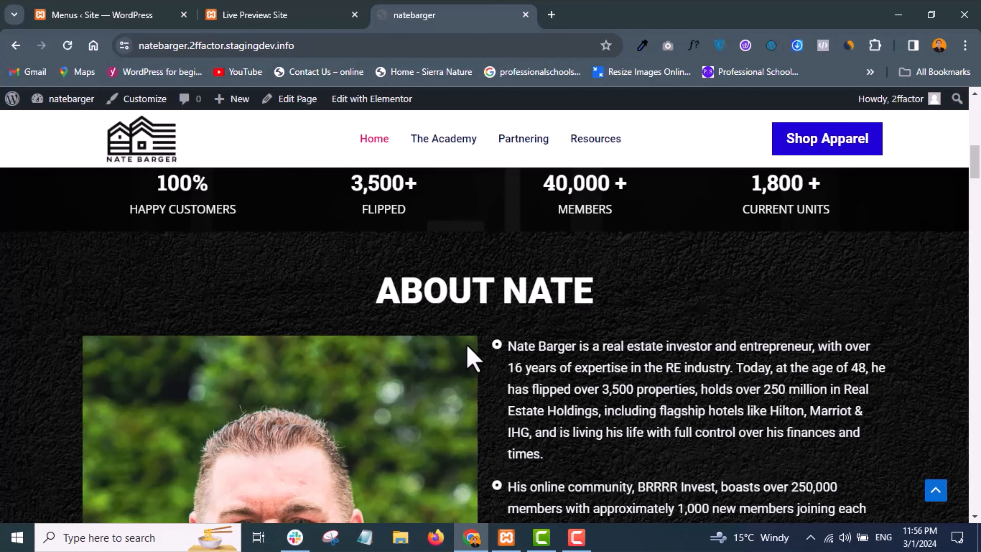
scroll(475, 273, up, 5)
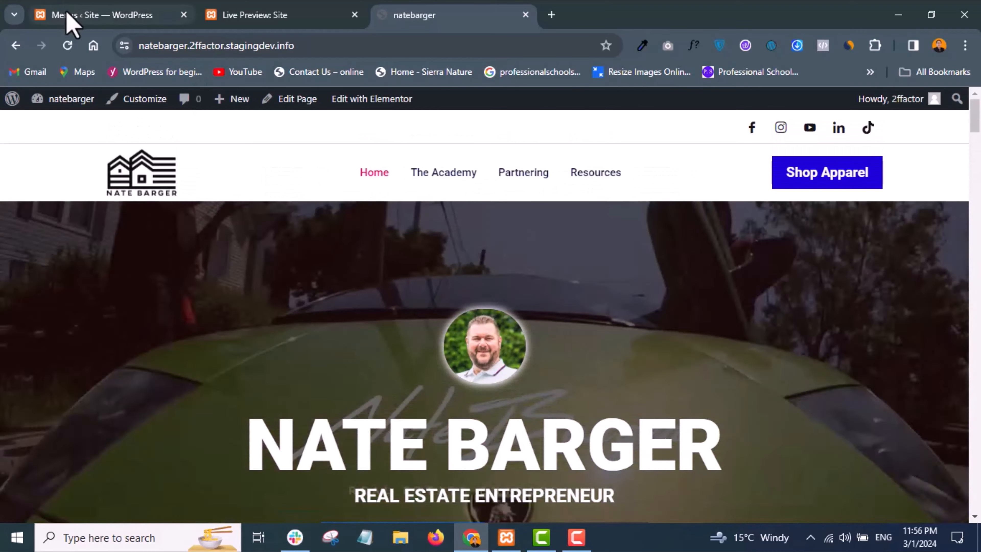
- Create a menu named "Main Menu" on the local site and assign it to the Primary Menu location
click(67, 16)
scroll(438, 307, down, 1)
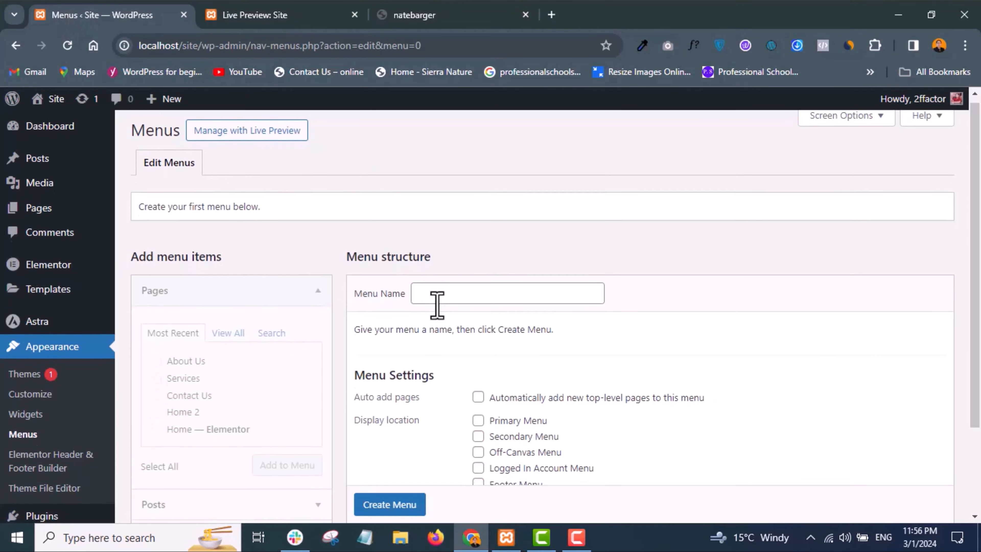
click(464, 251)
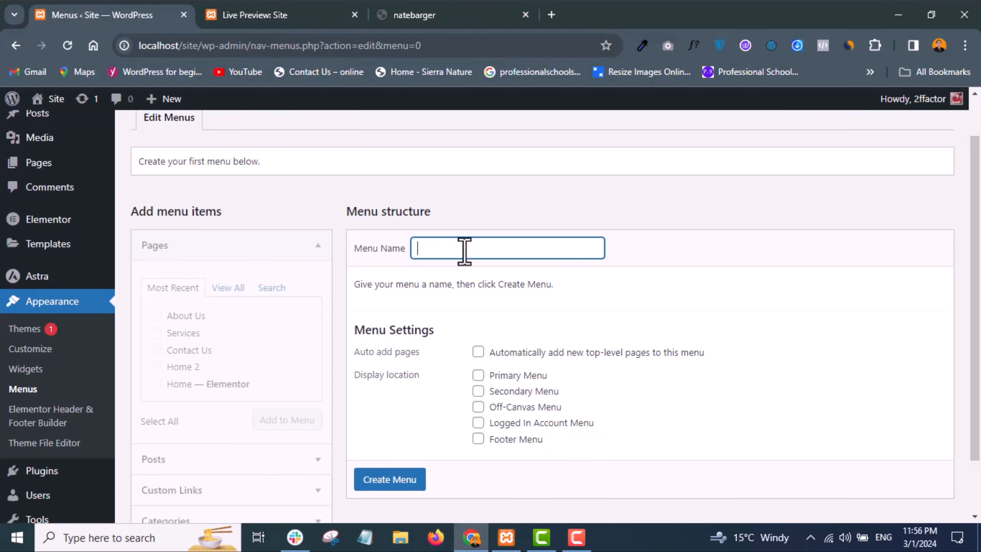
text(Main)
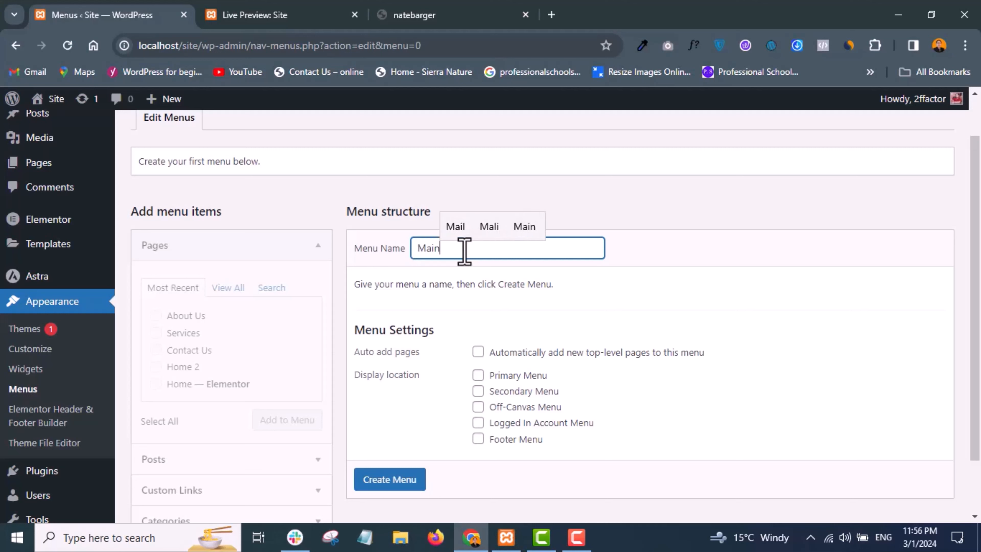
text( Menu)
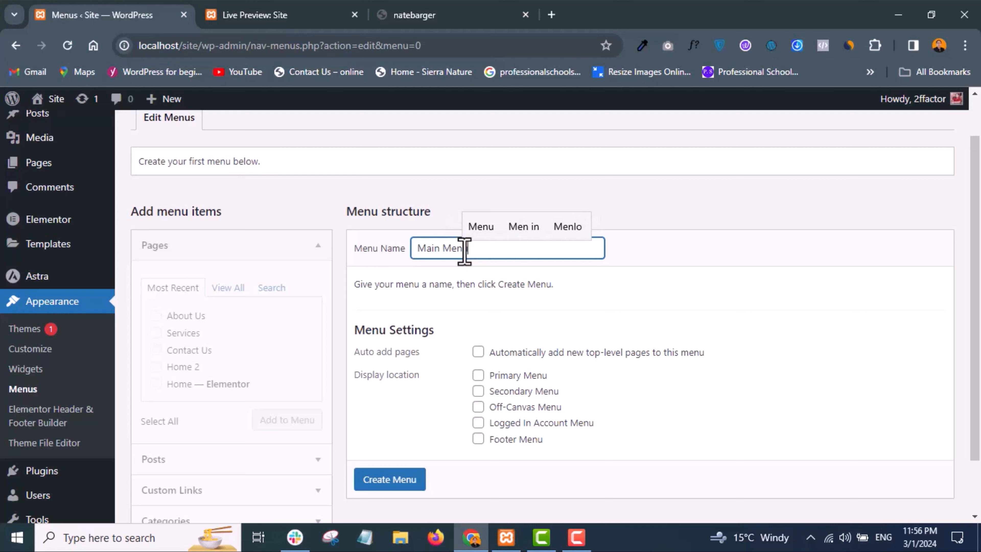
click(478, 375)
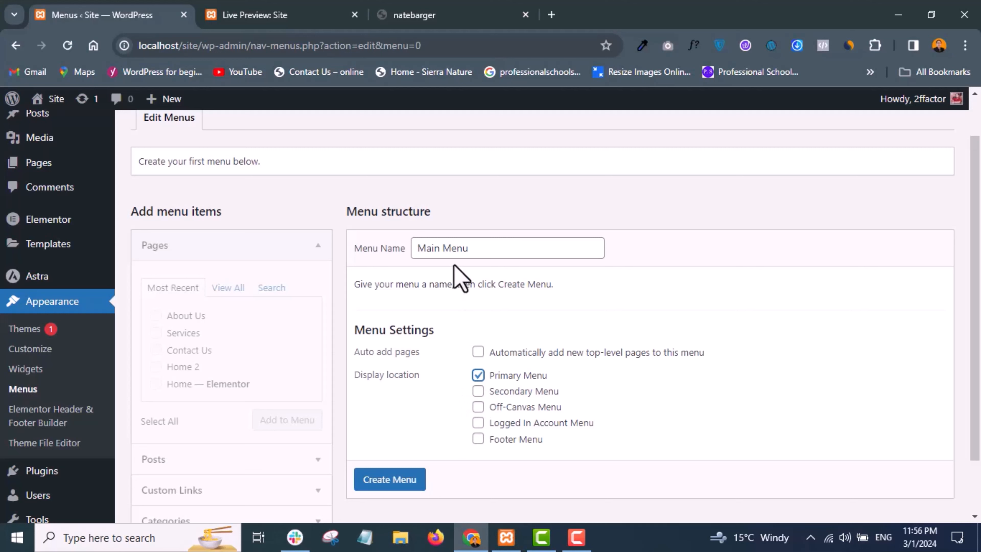
click(471, 253)
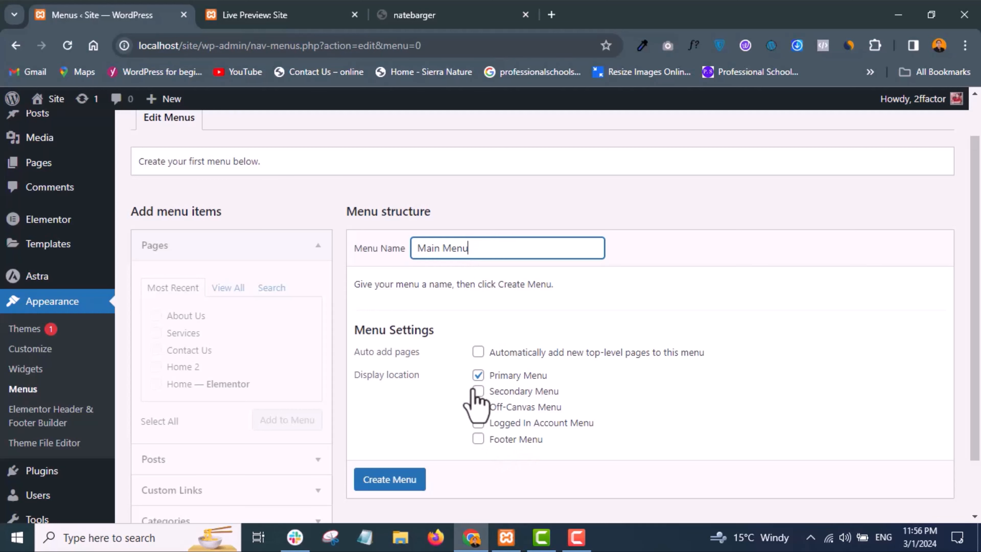
click(402, 478)
- Add the About Us, Contact Us, Home 2 and Services pages to Main Menu and save it
scroll(408, 476, down, 1)
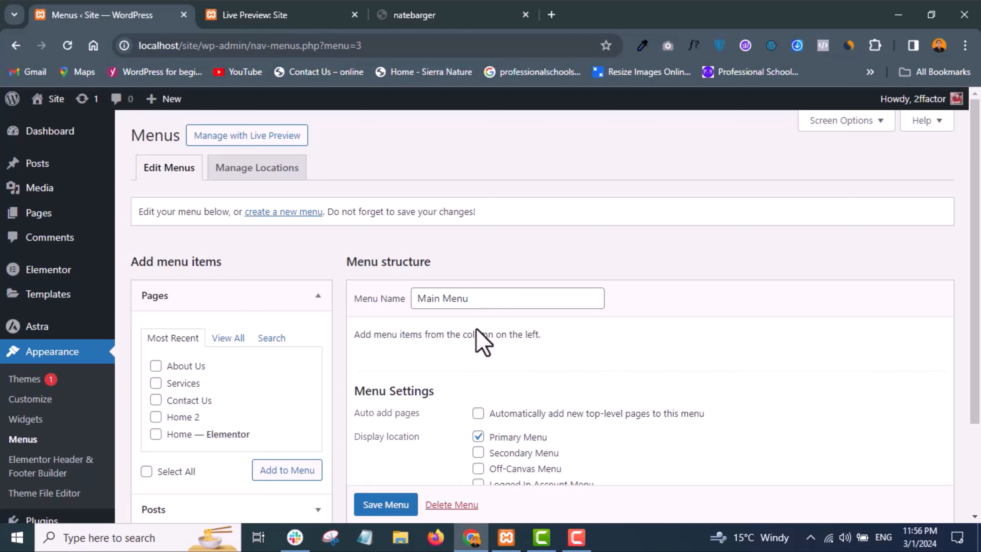
scroll(483, 362, down, 1)
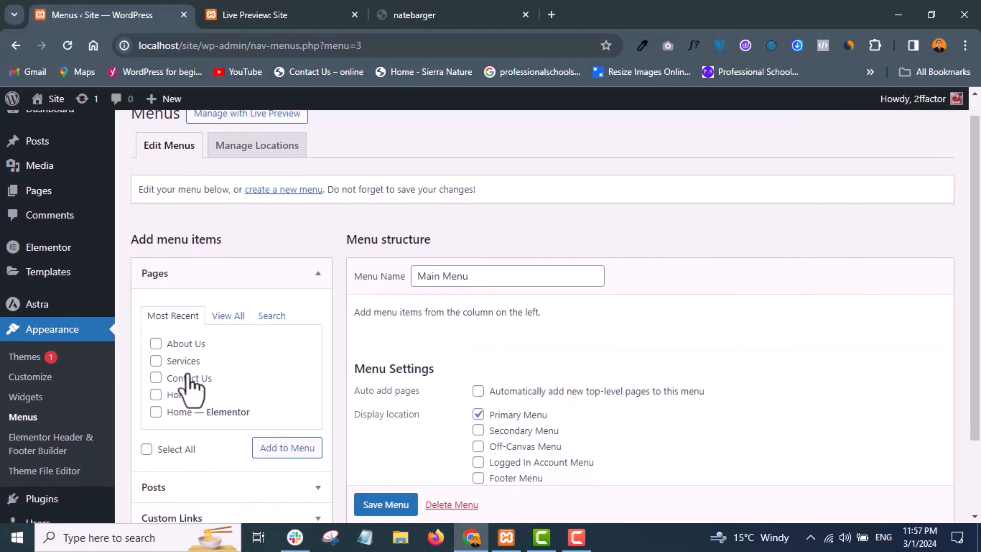
click(227, 316)
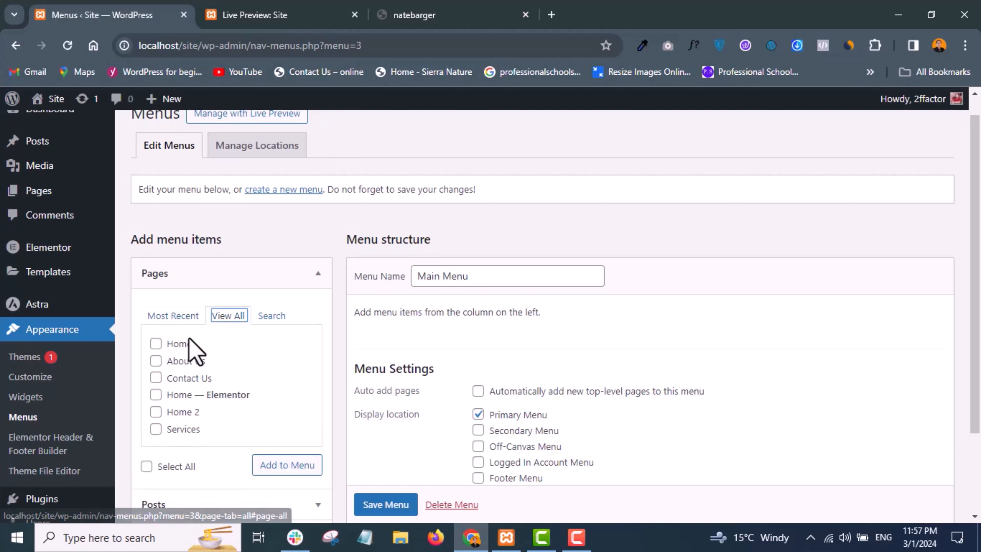
scroll(243, 373, down, 1)
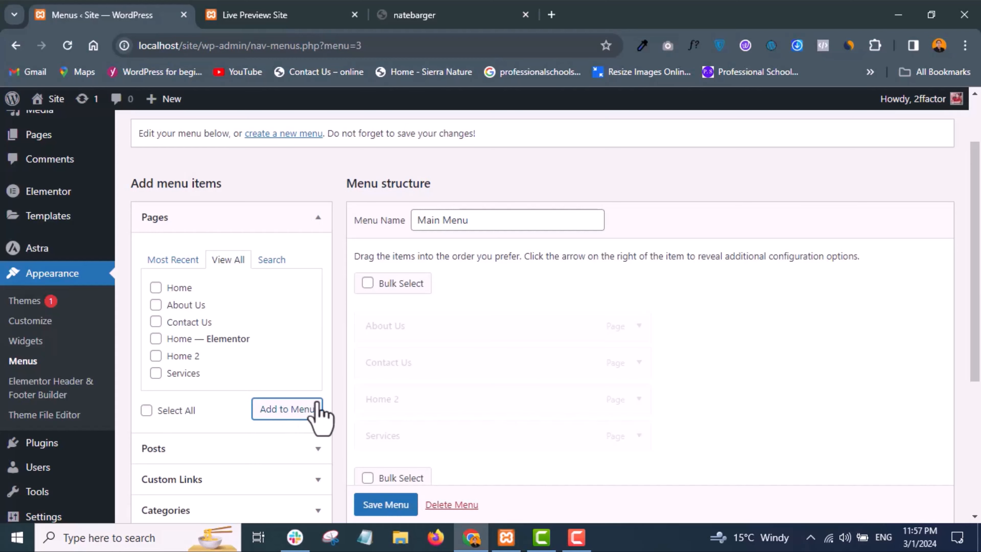
scroll(459, 396, down, 3)
scroll(460, 394, up, 1)
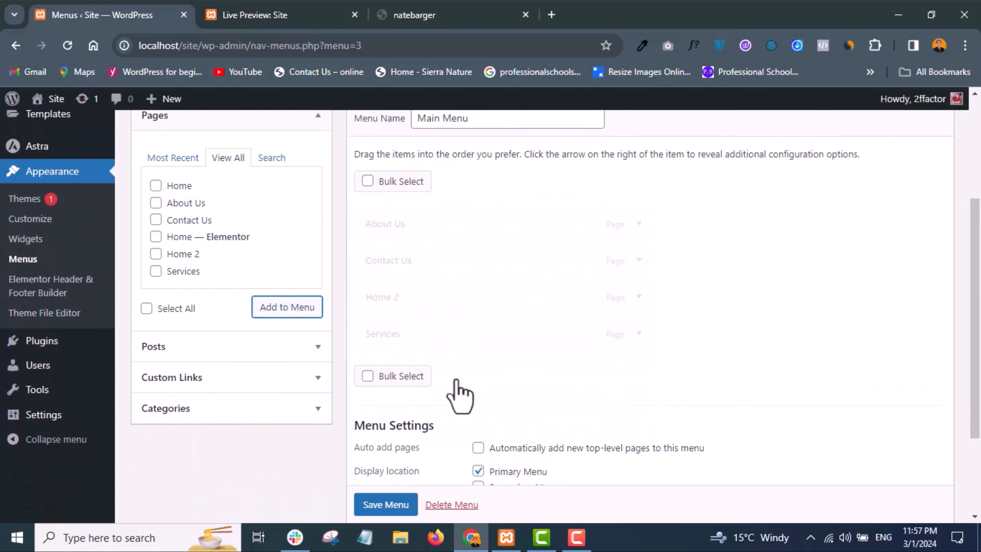
scroll(459, 282, up, 2)
scroll(460, 276, down, 3)
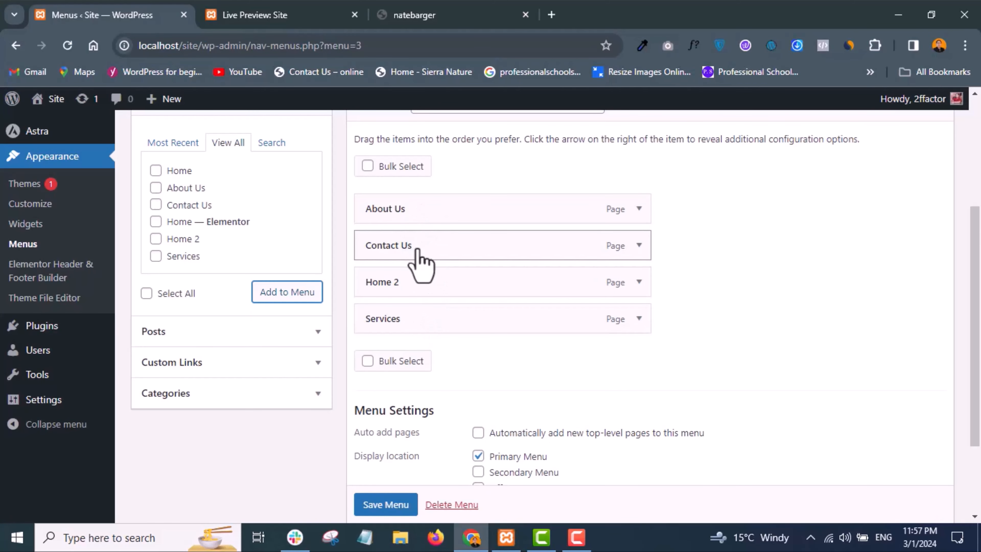
scroll(386, 510, down, 1)
click(385, 504)
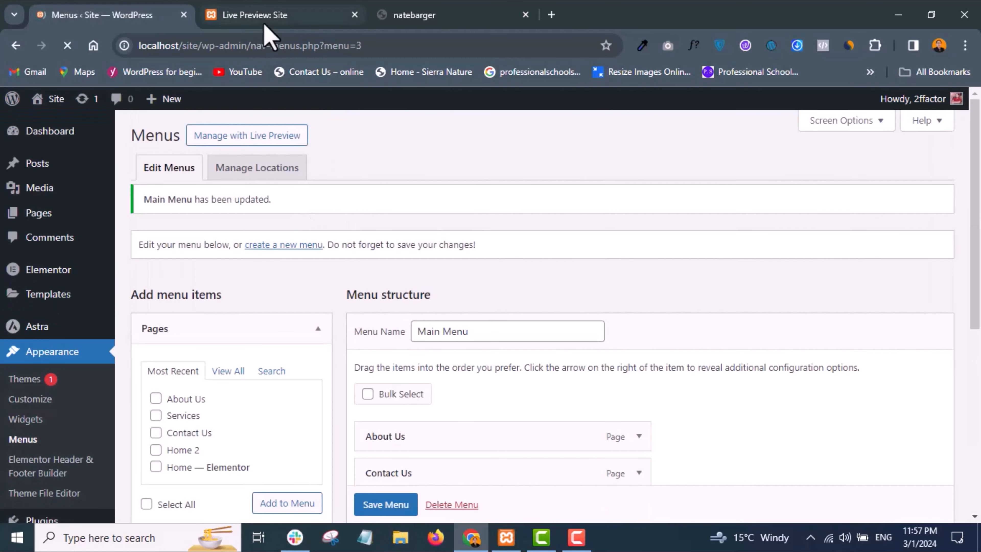
- Check the header navigation in the theme's live preview and return to the local site's menu editor
click(263, 15)
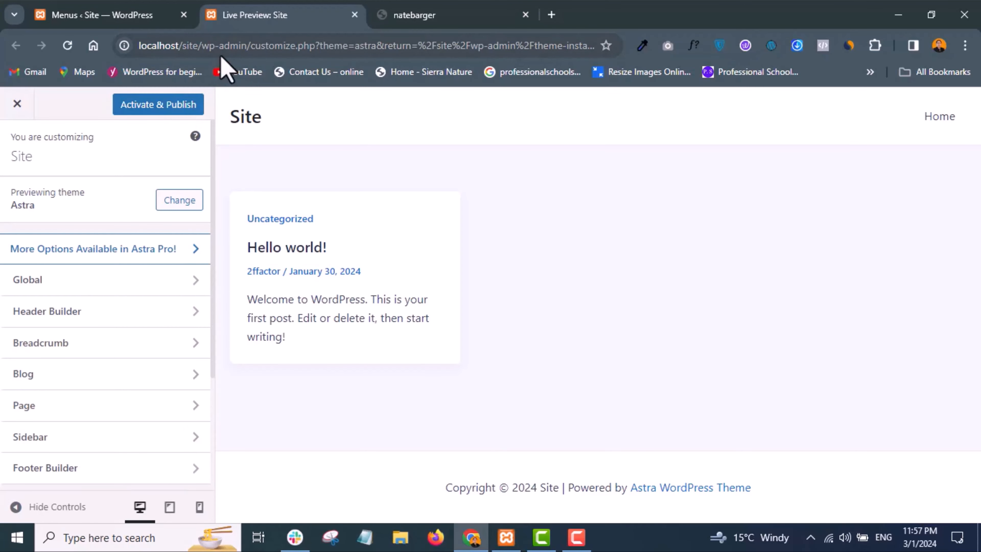
click(402, 23)
click(292, 21)
click(114, 13)
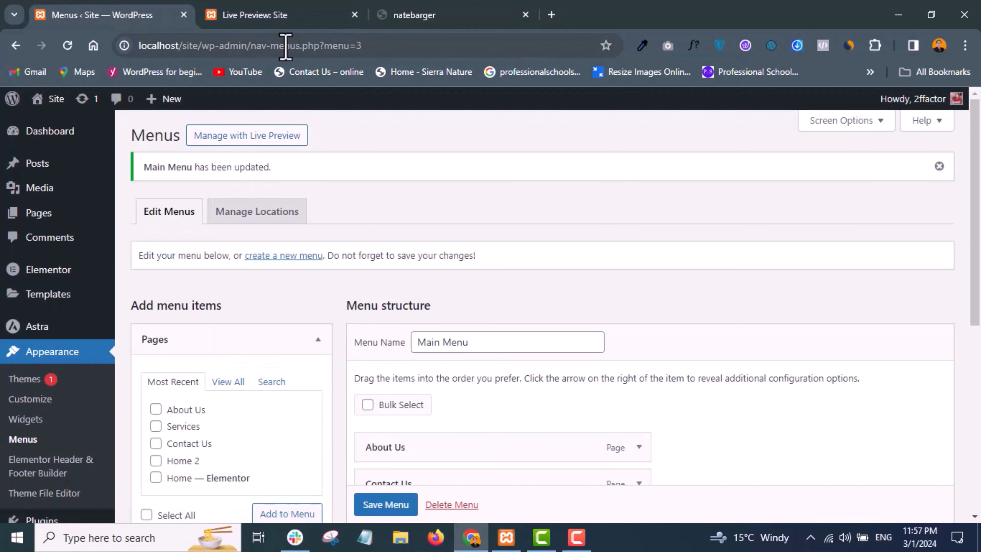
click(280, 17)
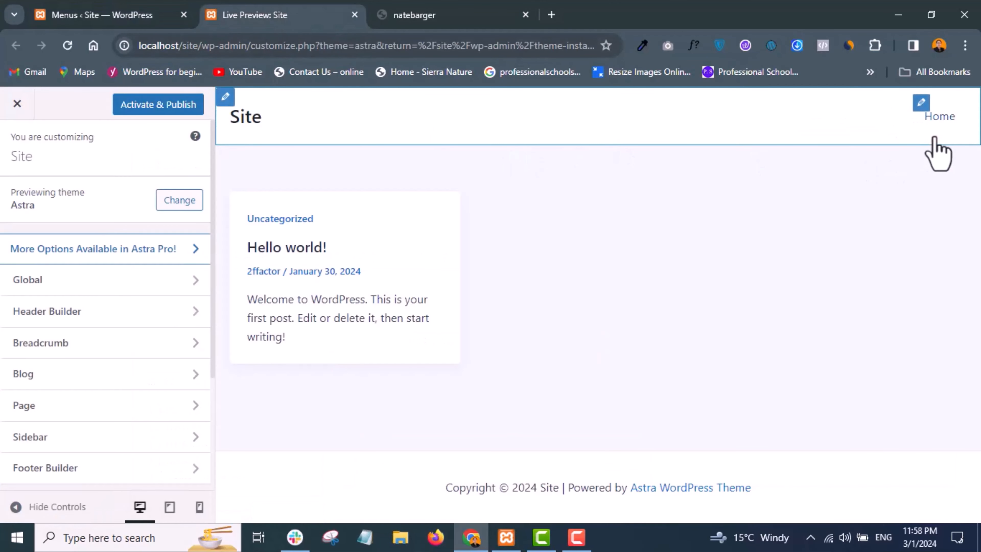
click(131, 11)
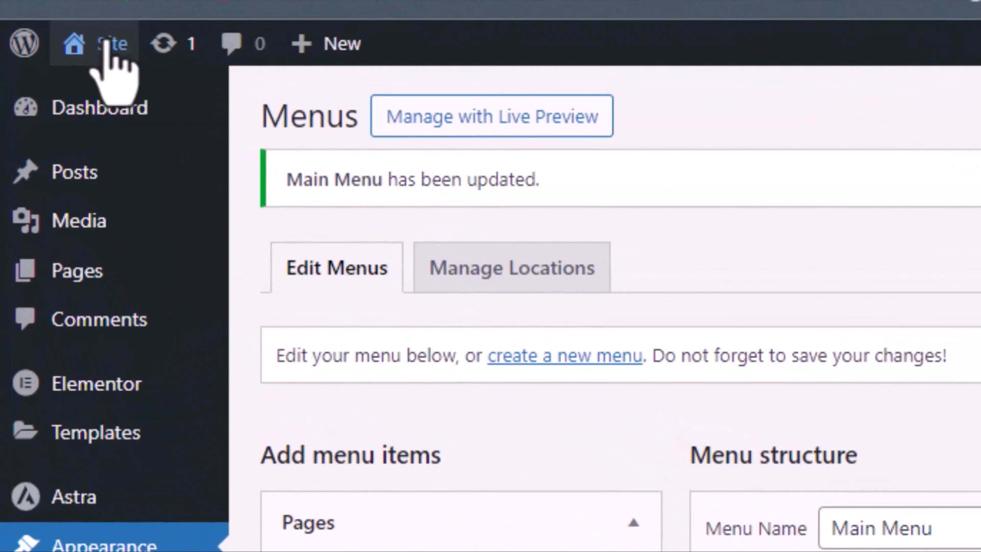
- View the local site in a new browser tab to check its header menu, and return to the menu editor
mouse_move(111, 58)
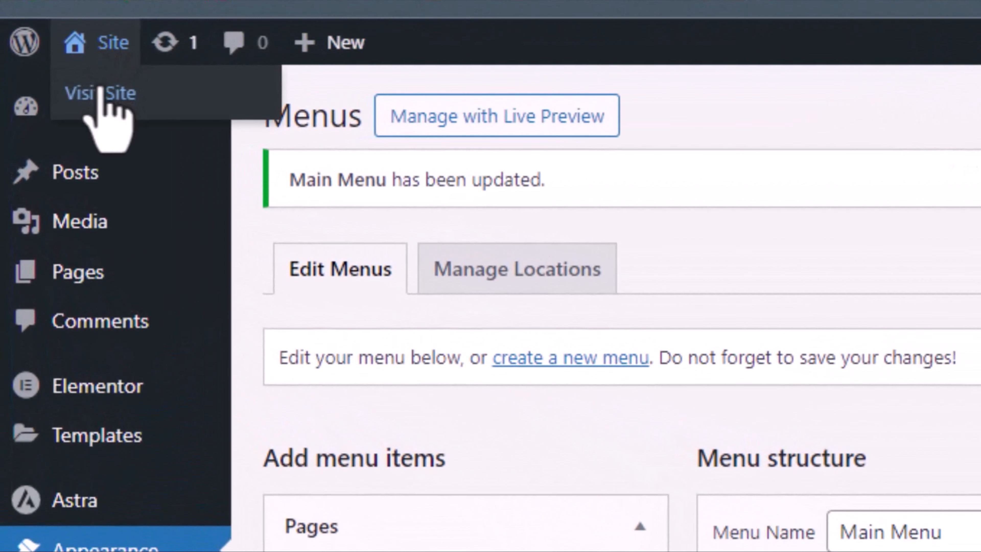
right_click(101, 102)
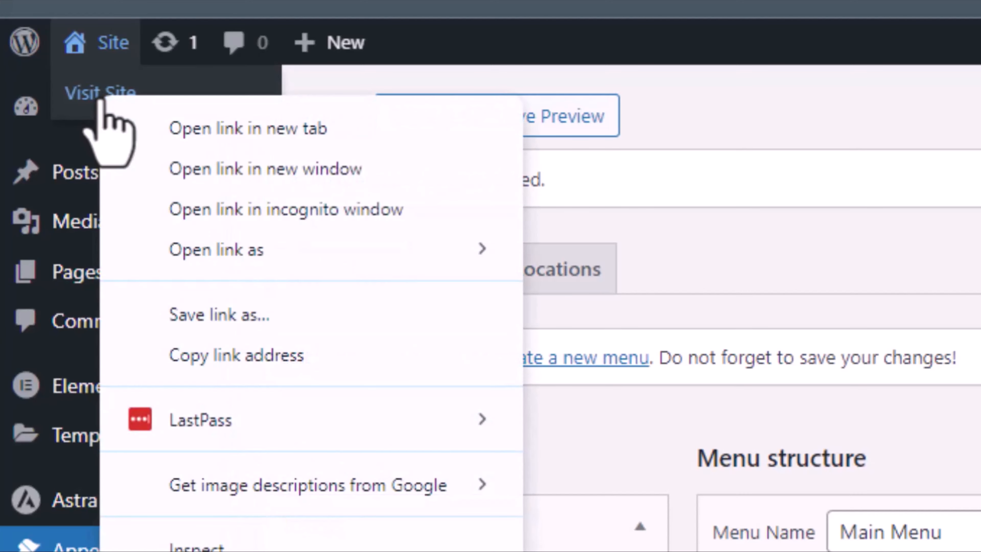
click(187, 128)
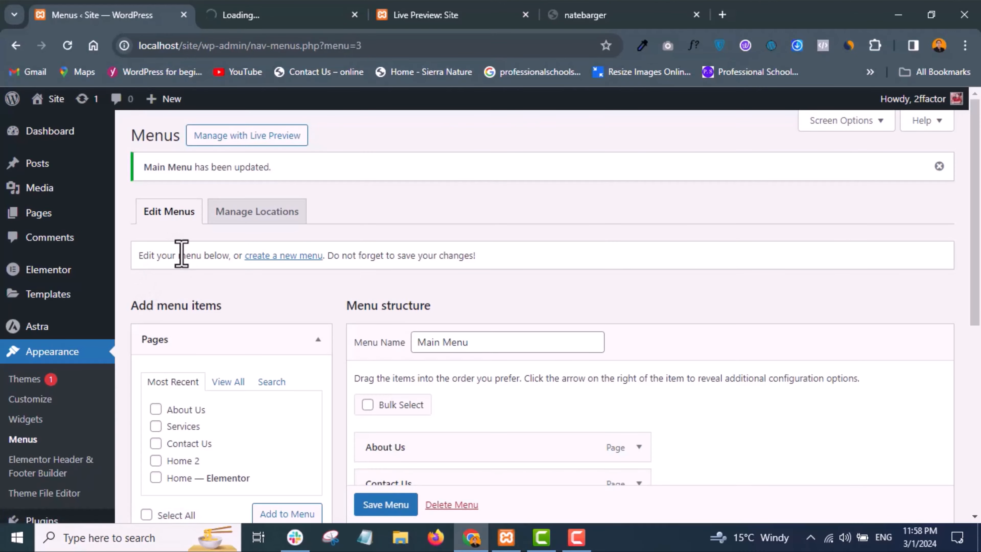
click(251, 16)
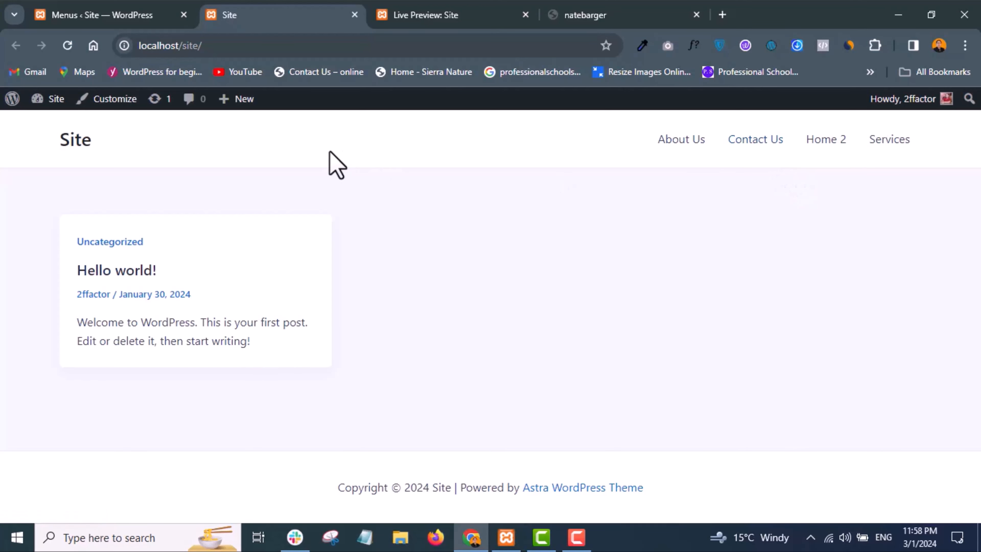
click(86, 24)
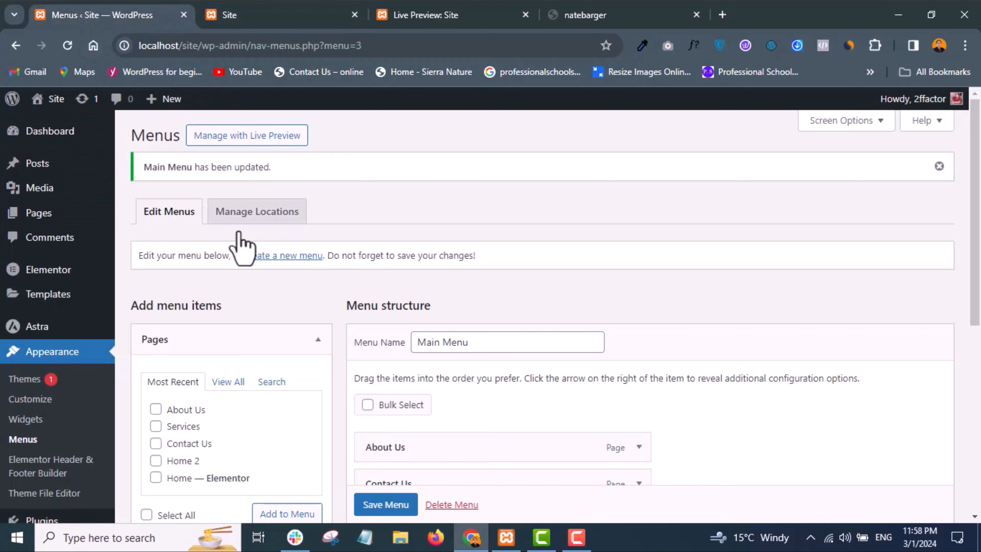
- Reorder Main Menu as Home 2, Services, About Us and Contact Us, and save the menu
scroll(350, 374, down, 3)
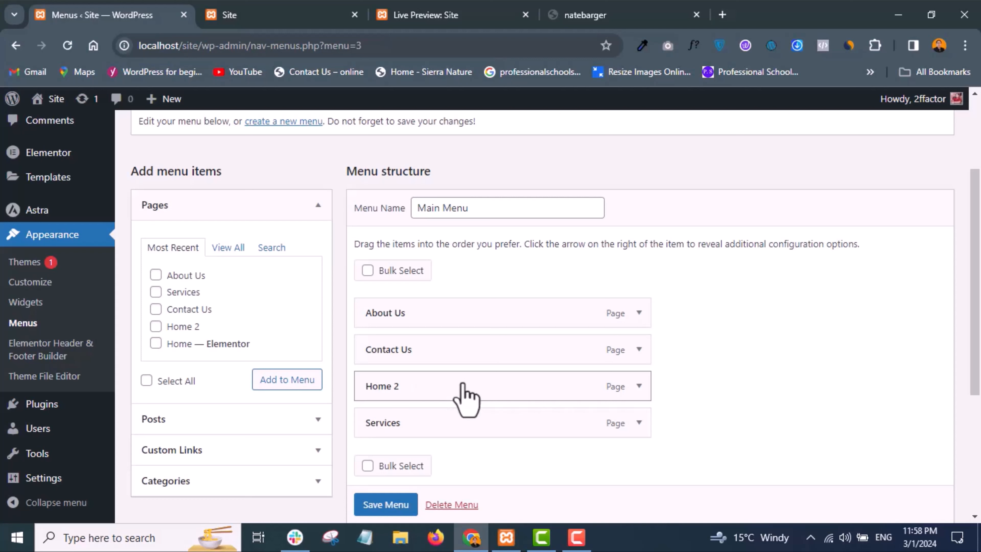
drag(463, 386, 490, 288)
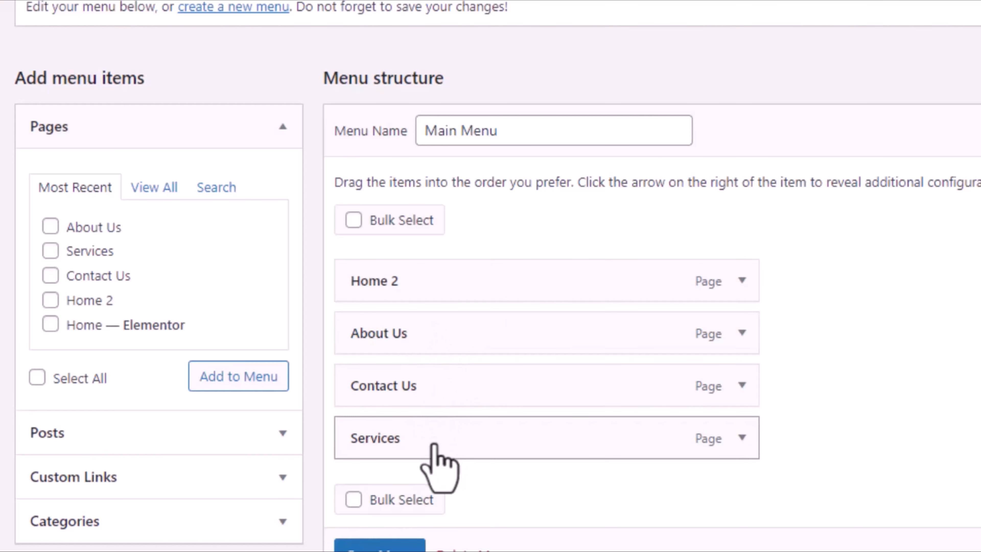
drag(435, 446, 432, 336)
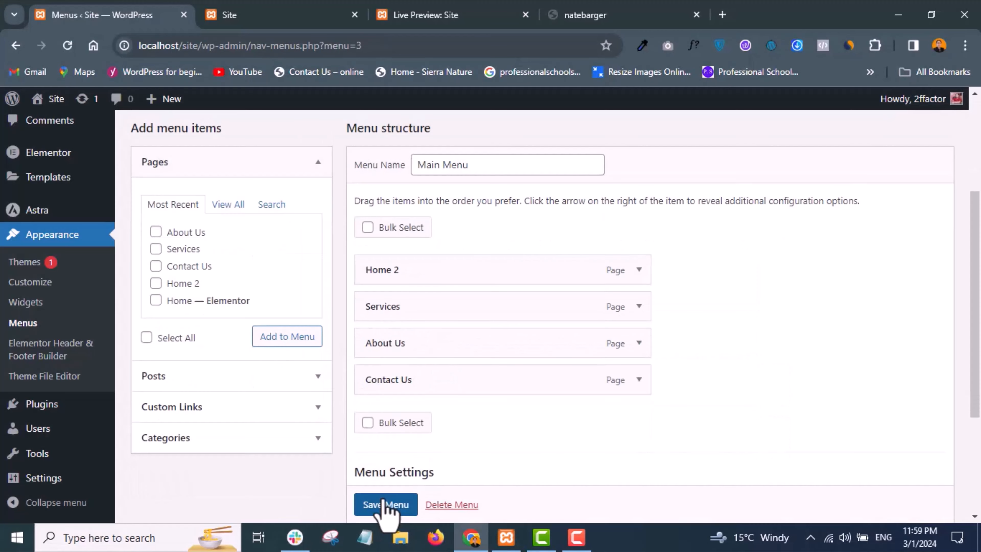
click(383, 504)
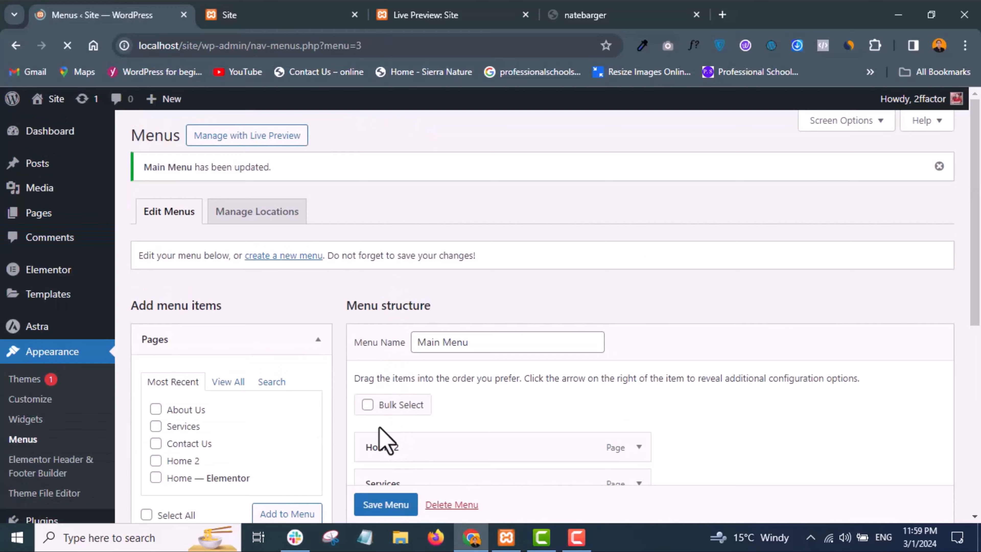
scroll(386, 438, down, 5)
- Reload the local site's front end to check the header menu order, and return to the menu editor
click(270, 16)
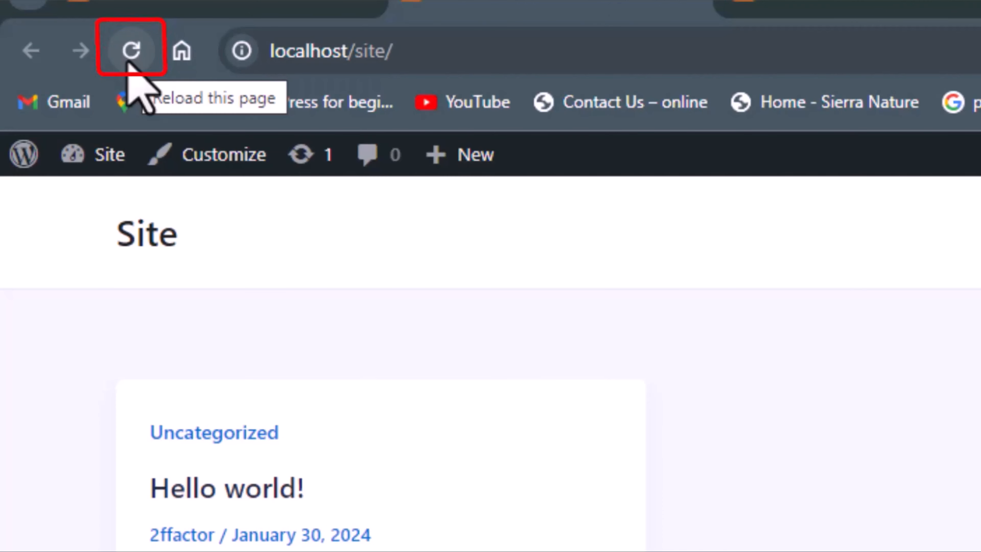
click(131, 58)
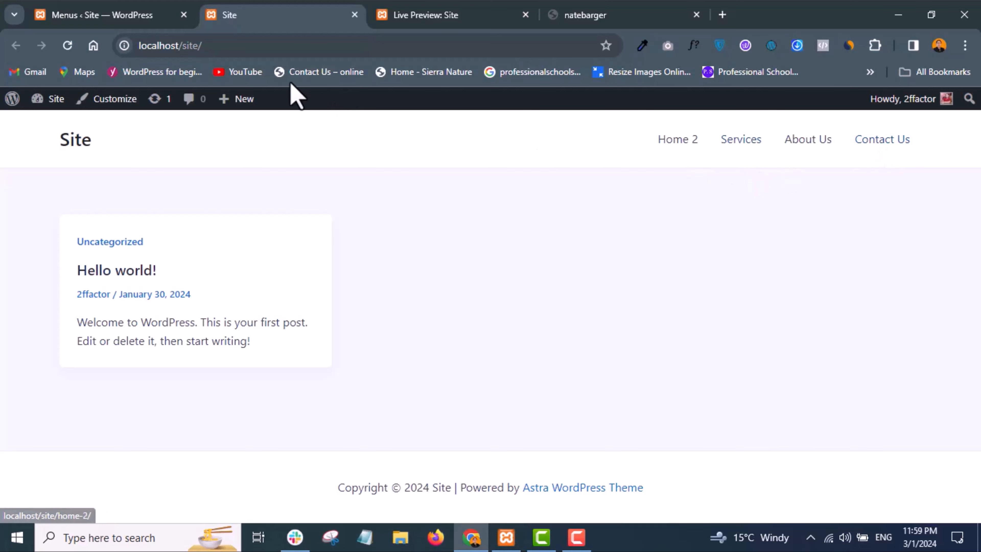
click(108, 19)
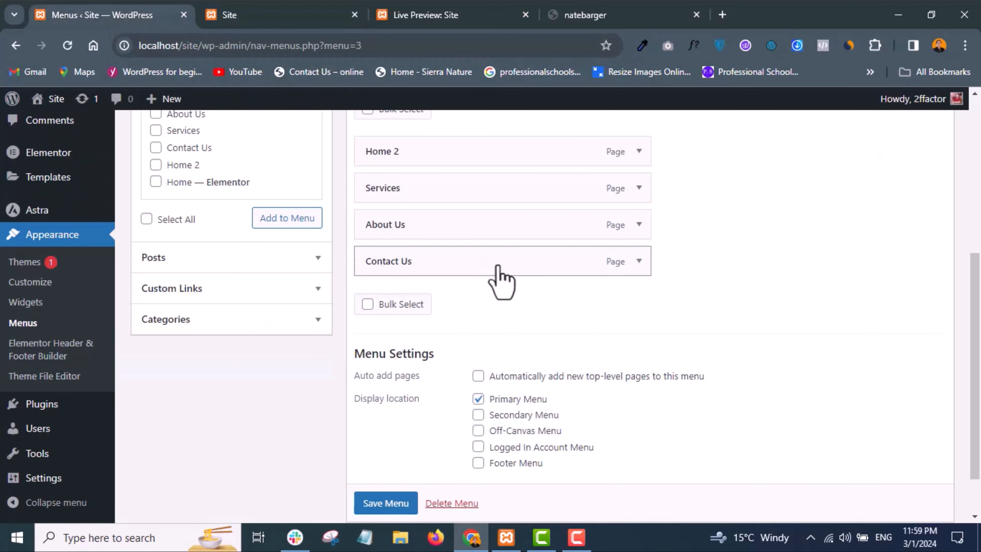
- Nest the Services item as a sub item under Home 2 and save the menu
scroll(497, 280, up, 1)
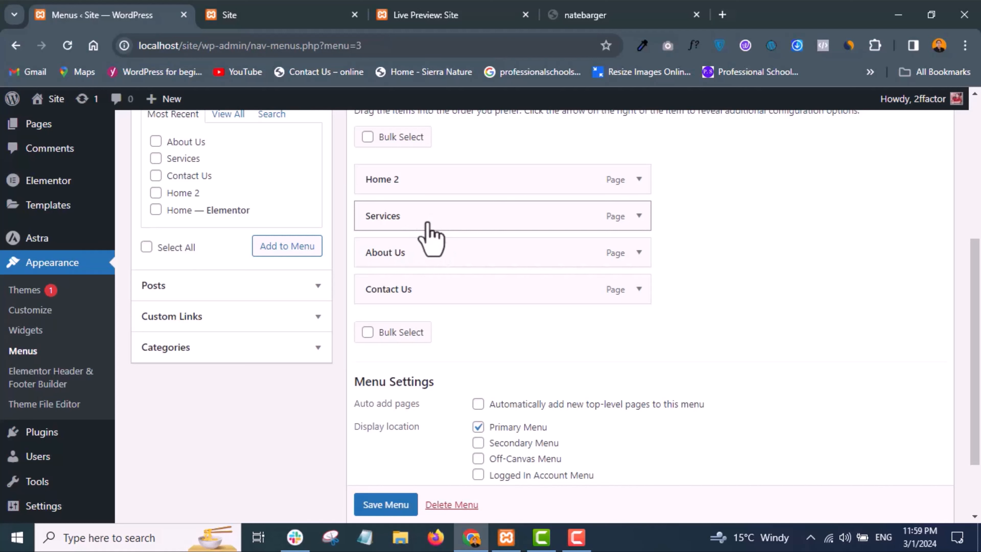
mouse_move(428, 226)
mouse_down()
mouse_move(422, 255)
mouse_move(455, 268)
mouse_move(458, 222)
mouse_move(447, 224)
mouse_move(462, 232)
mouse_move(423, 232)
mouse_move(433, 221)
mouse_move(438, 234)
mouse_move(435, 215)
mouse_up()
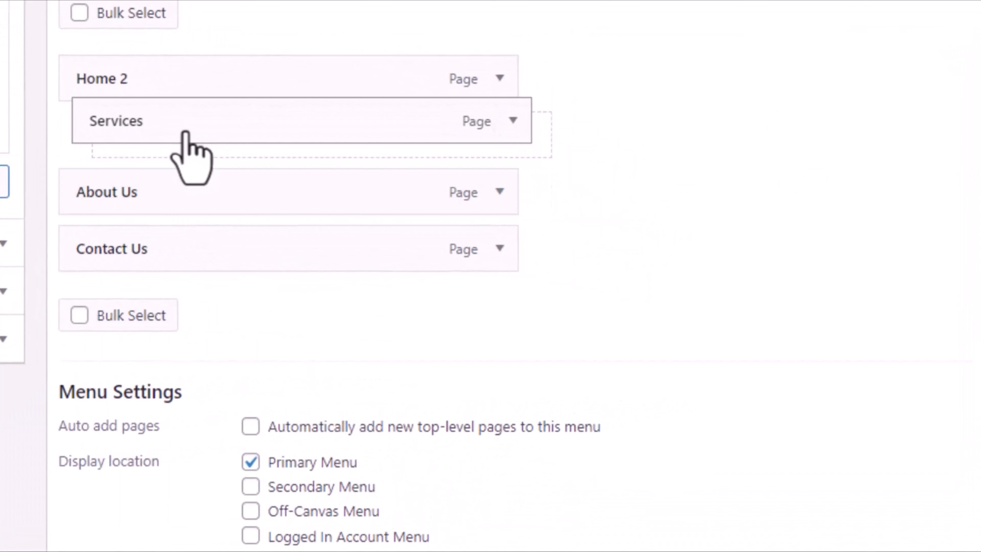
drag(185, 132, 209, 147)
drag(207, 152, 207, 146)
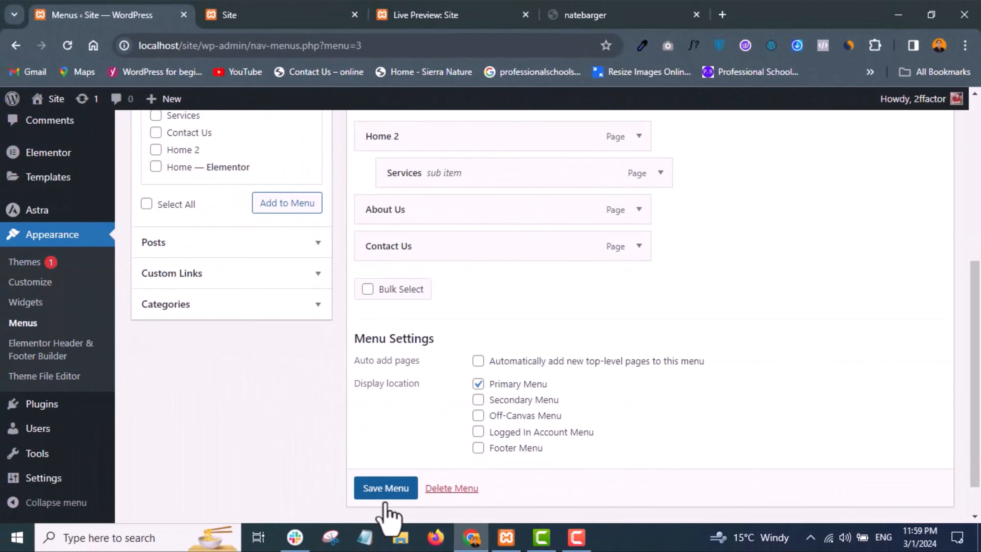
click(386, 495)
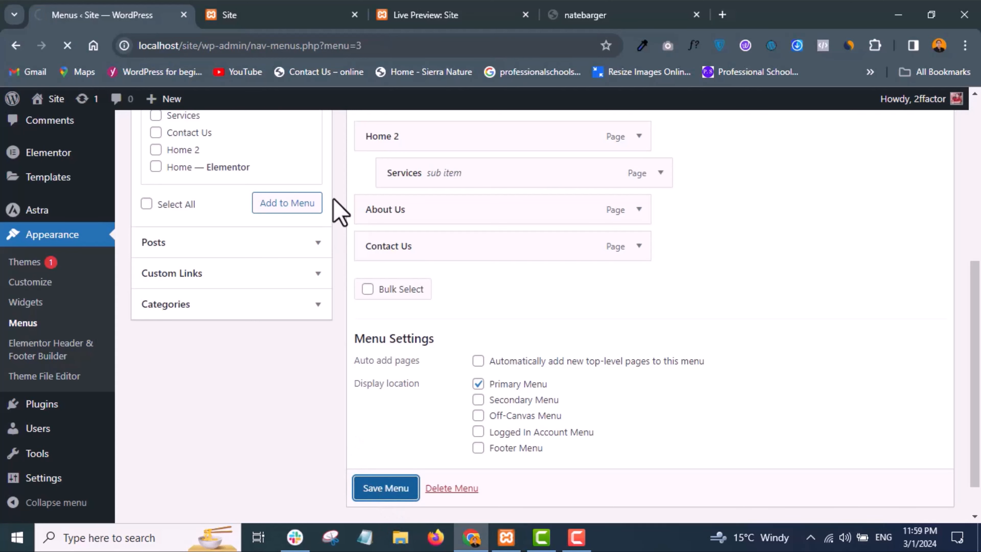
- Reload the local site's front end, check the dropdown under Home 2, and return to the menu editor
click(253, 16)
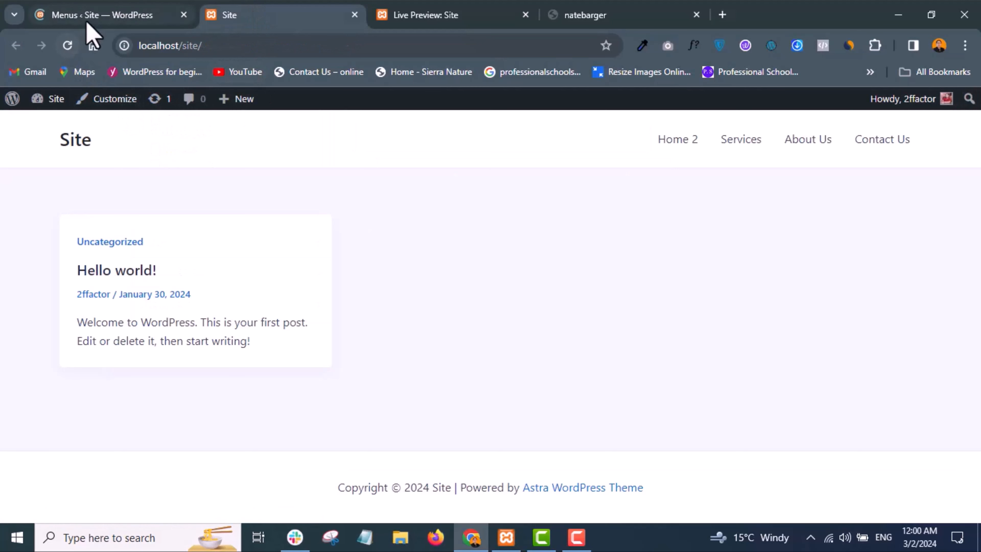
click(70, 46)
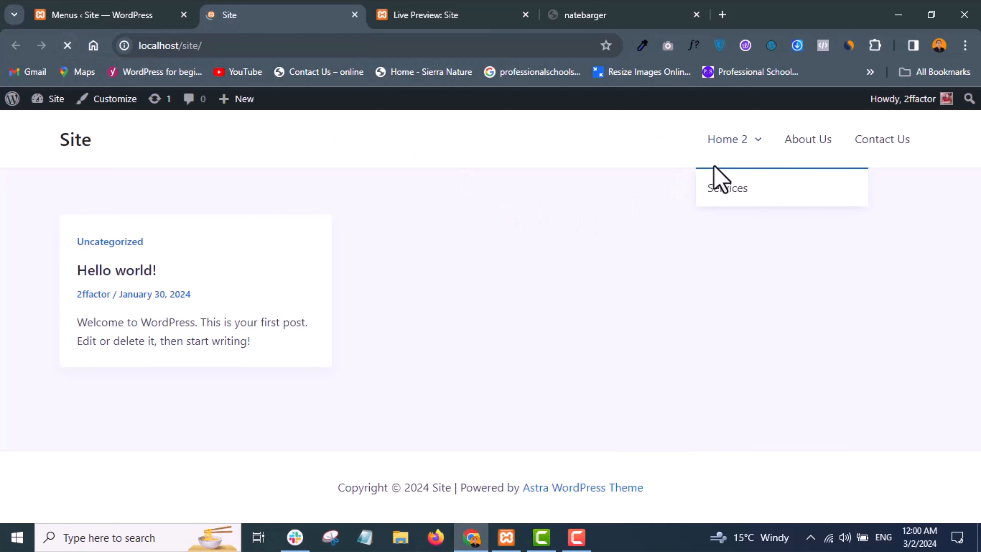
mouse_move(755, 140)
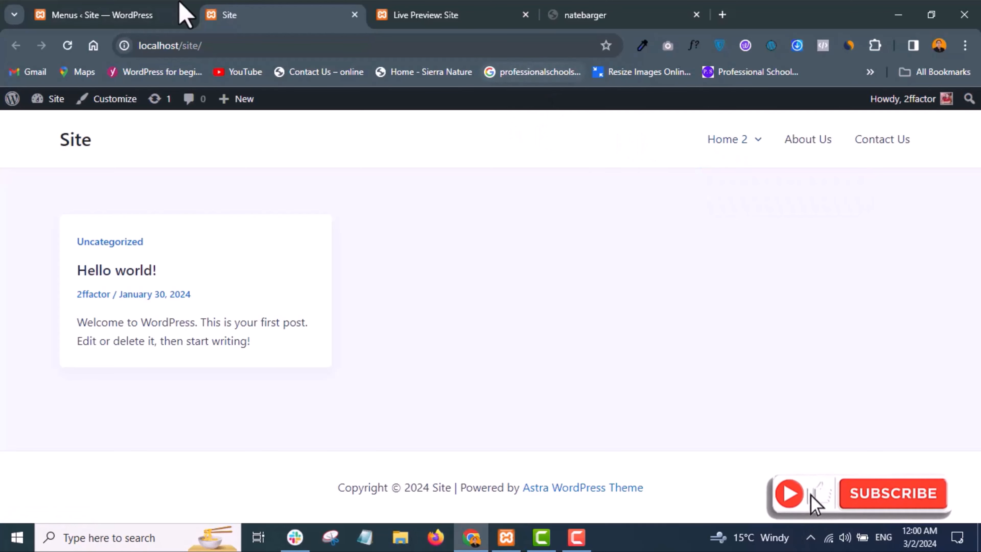
click(127, 14)
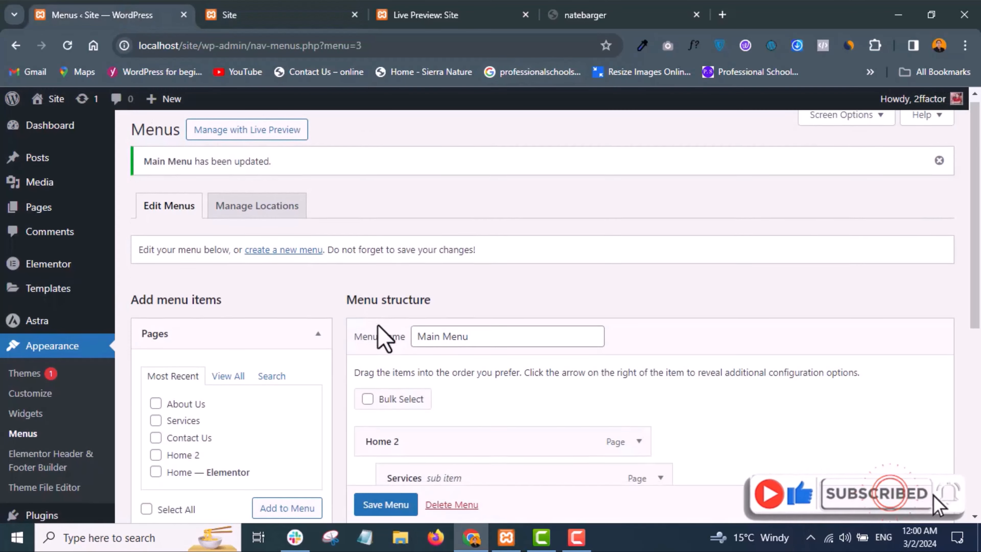
- Nest the About Us and Contact Us items as sub items under Home 2 and save the menu
scroll(383, 338, down, 6)
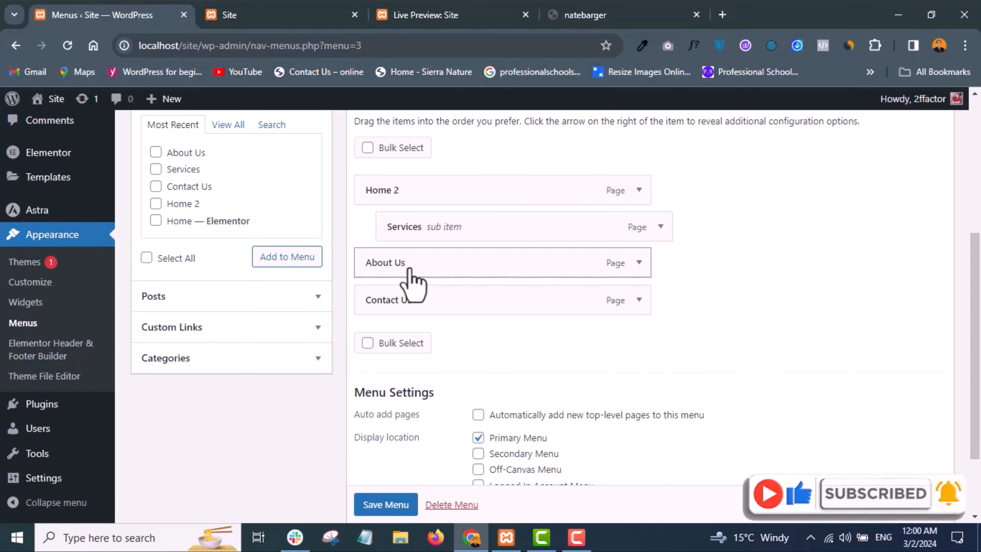
drag(408, 270, 437, 300)
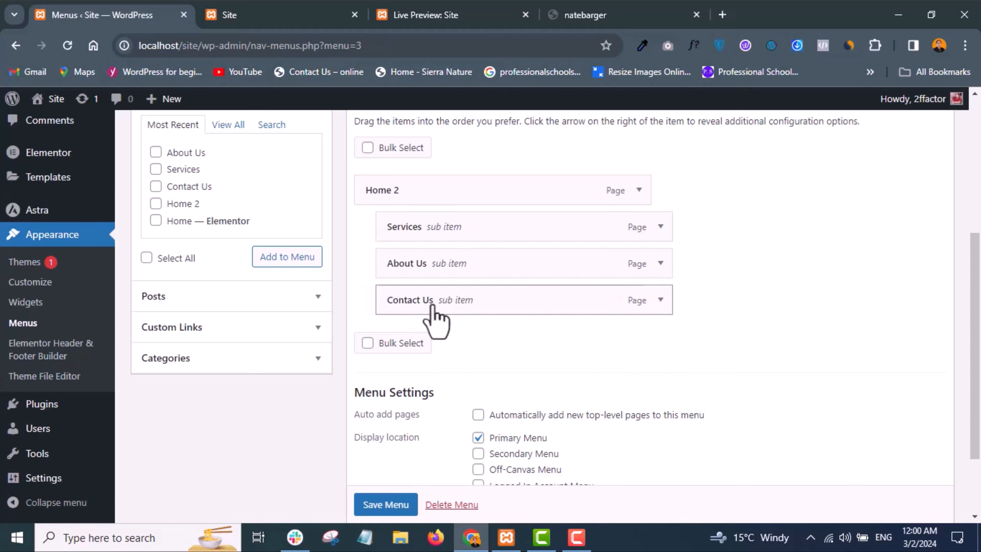
scroll(394, 520, down, 1)
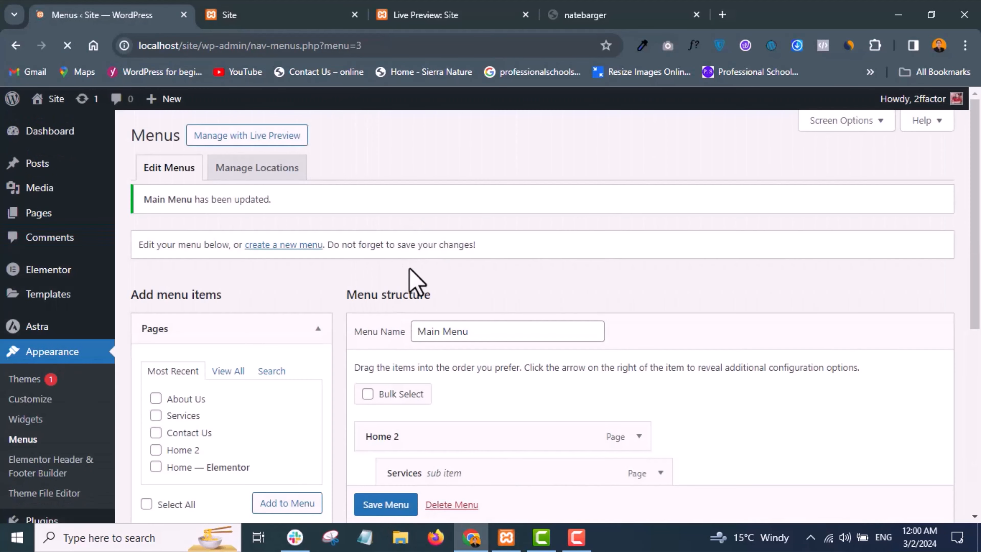
scroll(416, 281, down, 8)
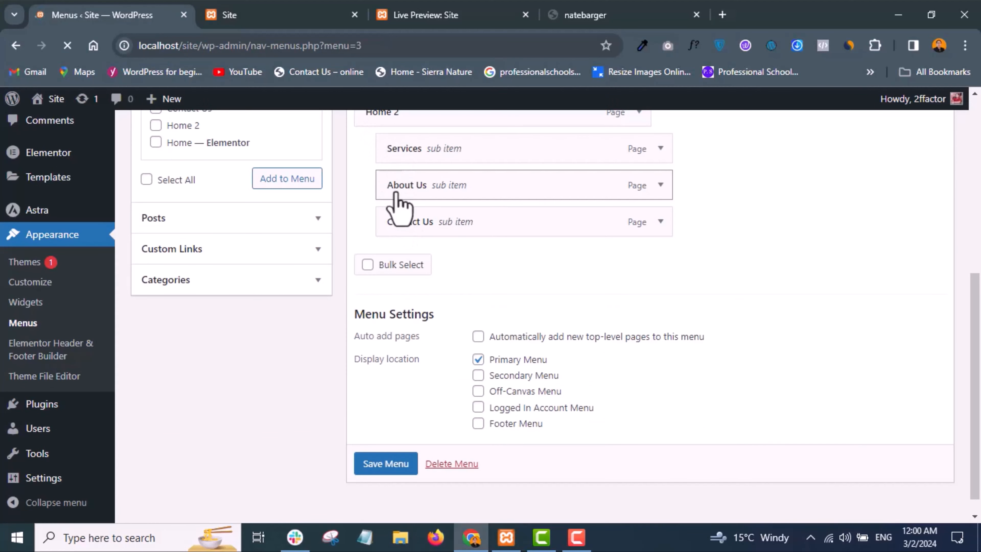
- Reload the local site and check the Home 2 dropdown containing all sub items, returning to the menu editor
click(289, 19)
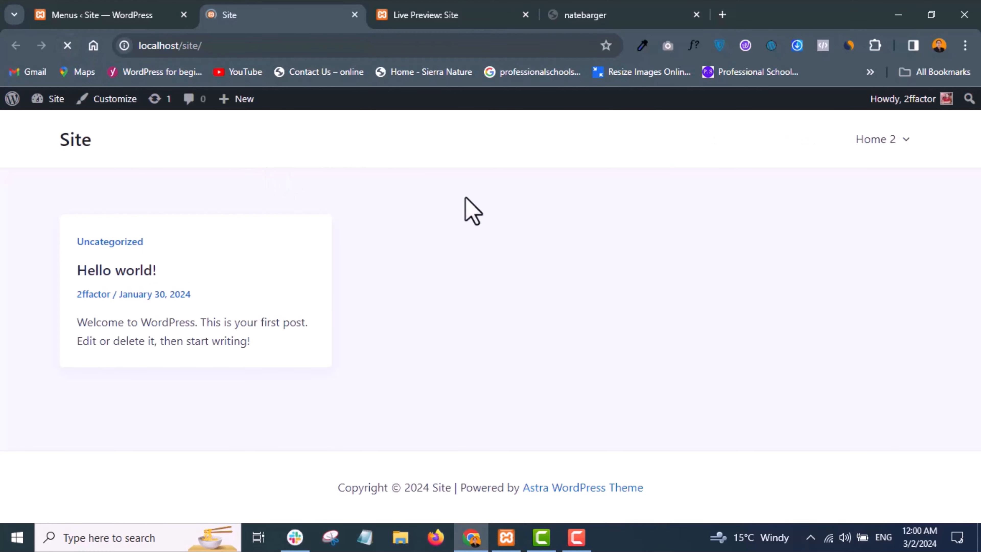
mouse_move(906, 163)
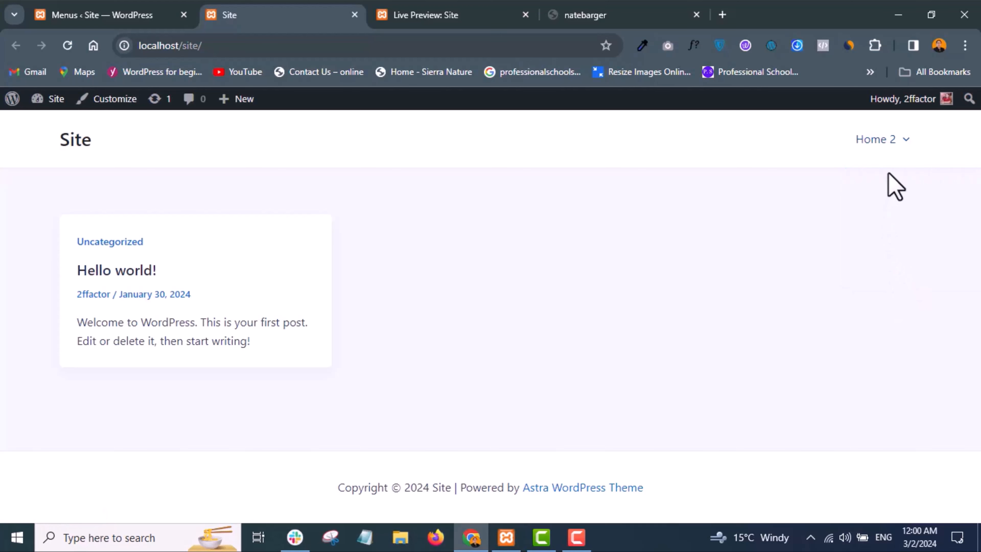
click(104, 16)
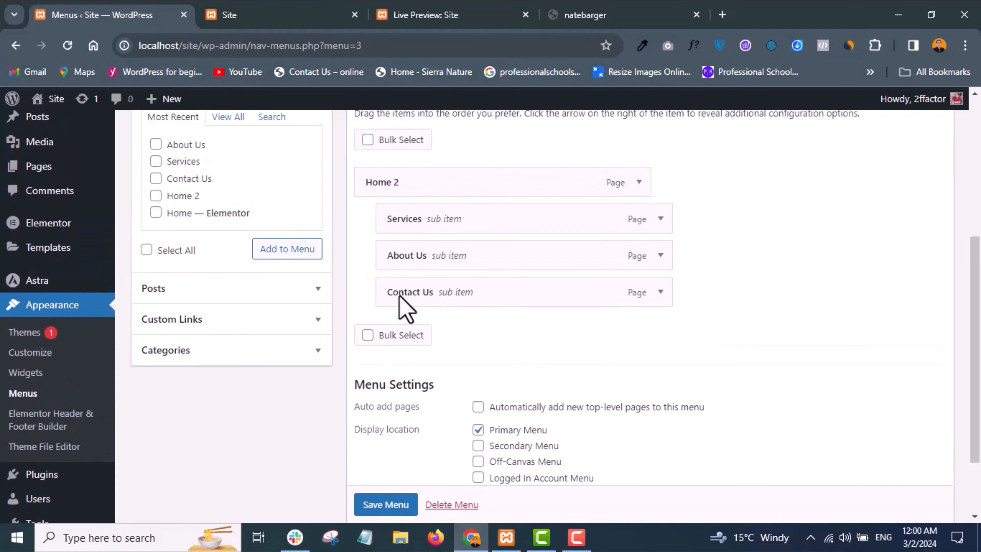
- Move Services, About Us and Contact Us back to the top level of Main Menu and save it
scroll(406, 309, up, 1)
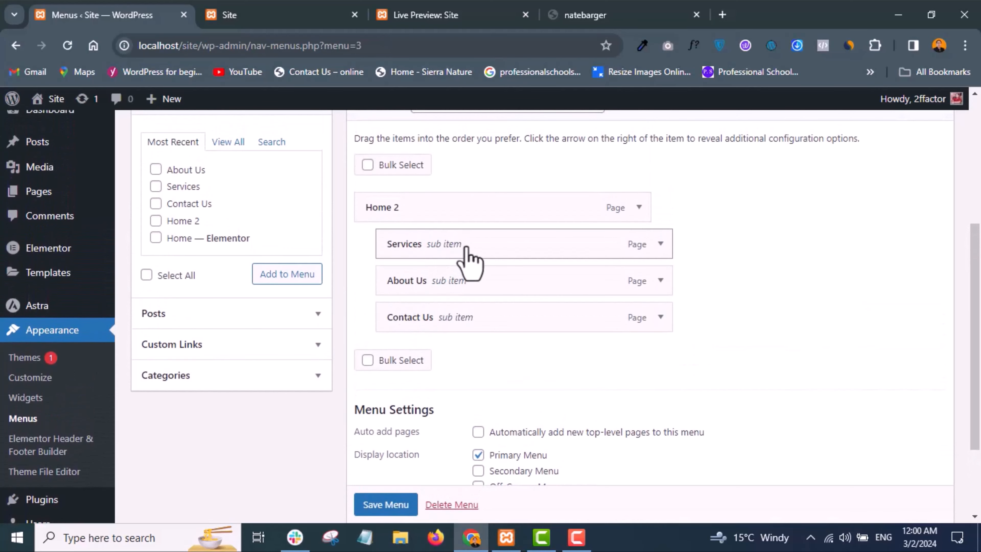
mouse_move(466, 247)
mouse_down()
mouse_move(433, 249)
mouse_move(455, 263)
mouse_up()
drag(474, 321, 471, 293)
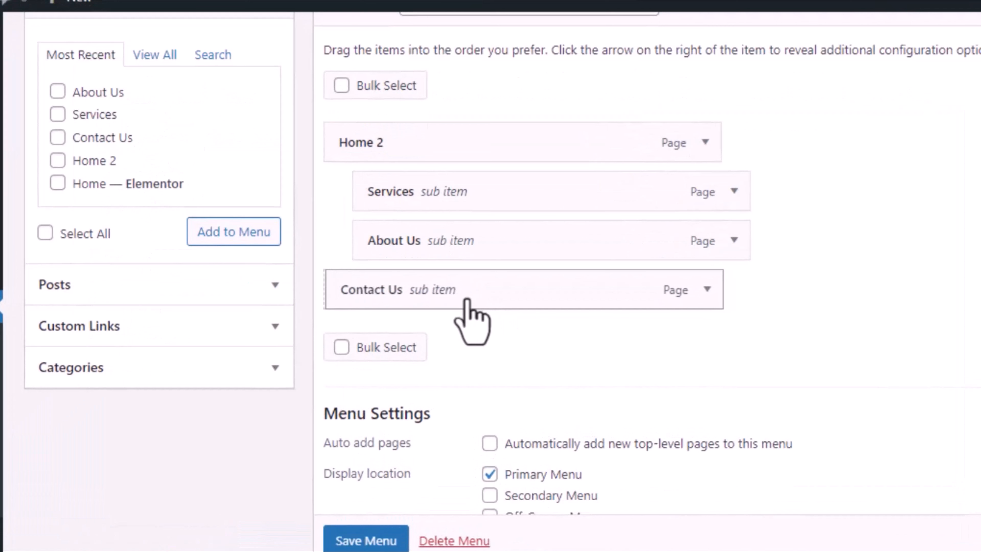
drag(487, 236, 448, 195)
click(350, 540)
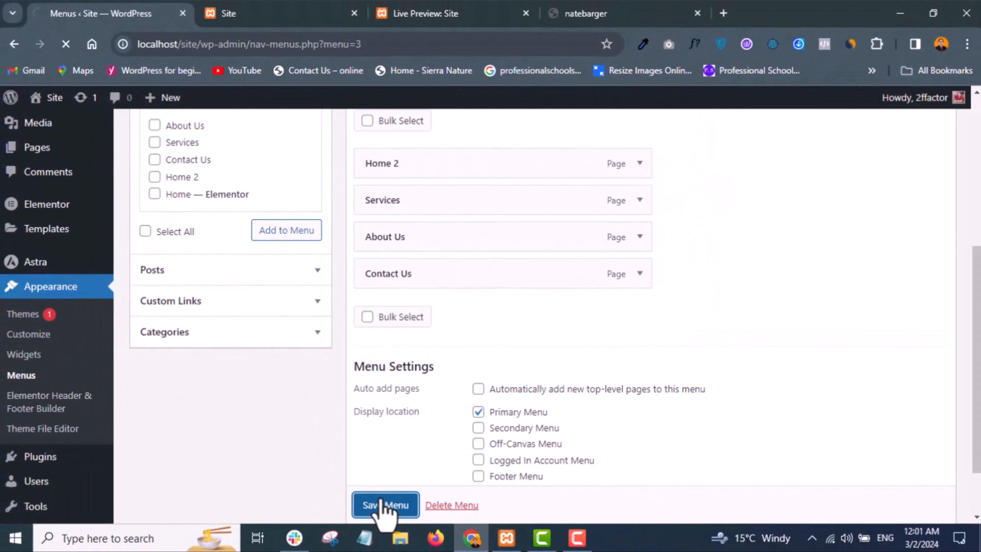
- Reload the local site to check its header menu, and return to Main Menu's display location settings
click(273, 15)
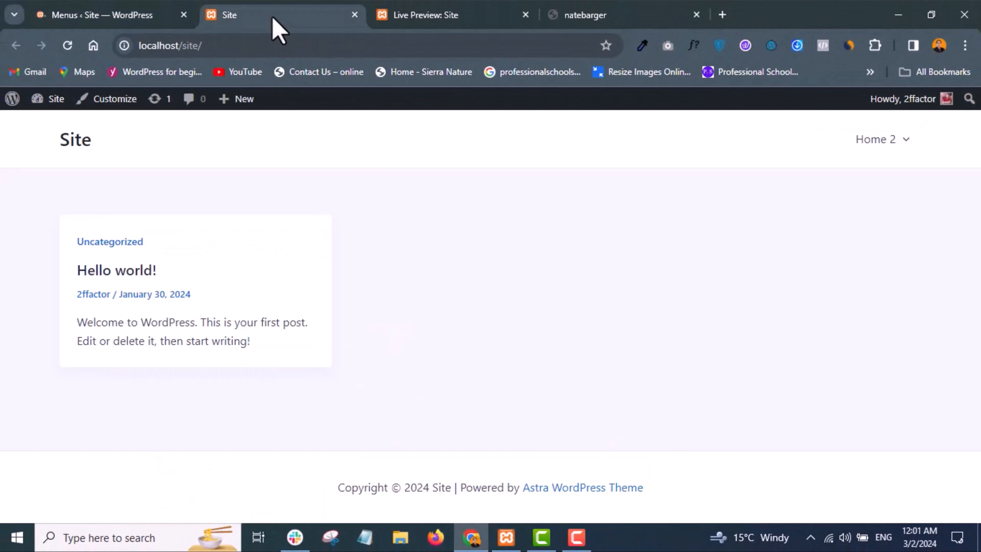
click(67, 47)
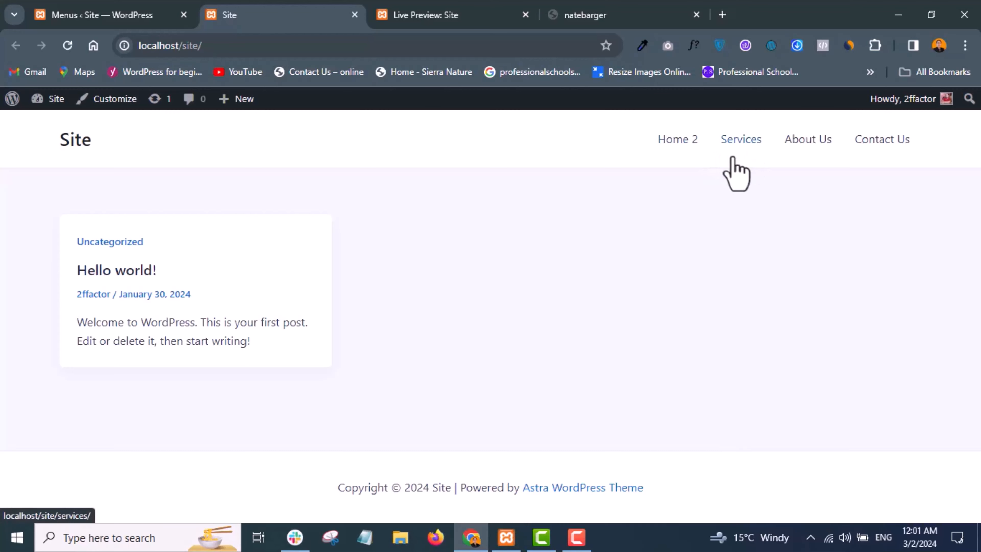
click(93, 17)
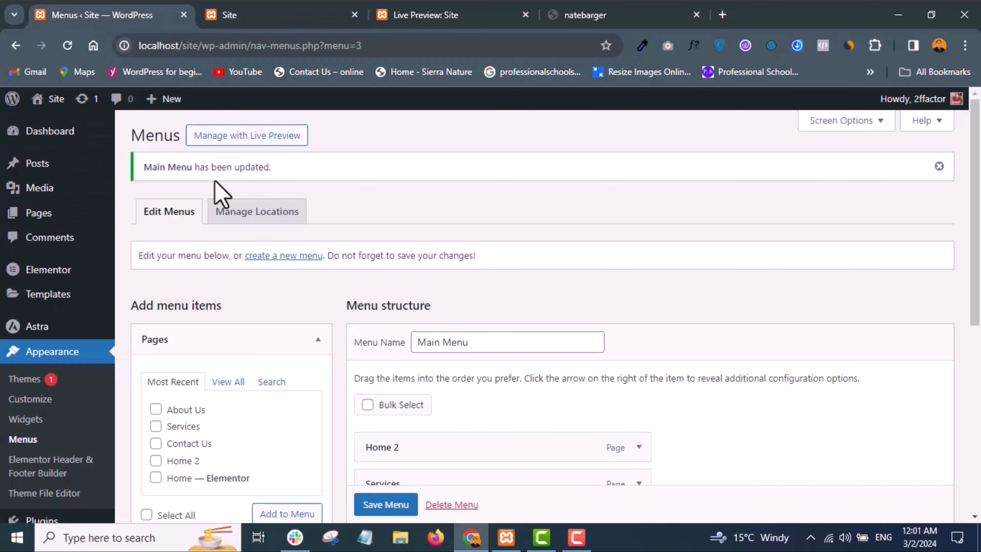
scroll(369, 354, down, 6)
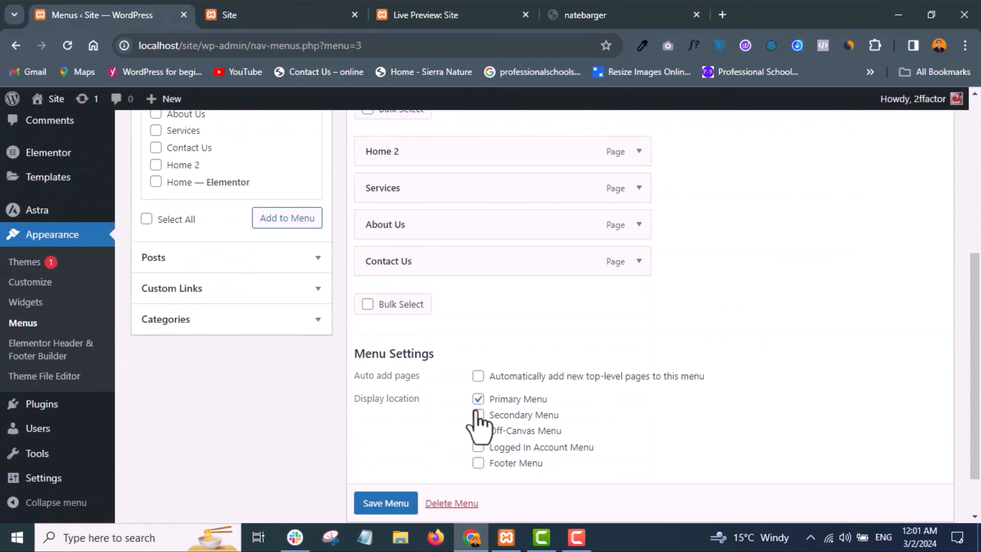